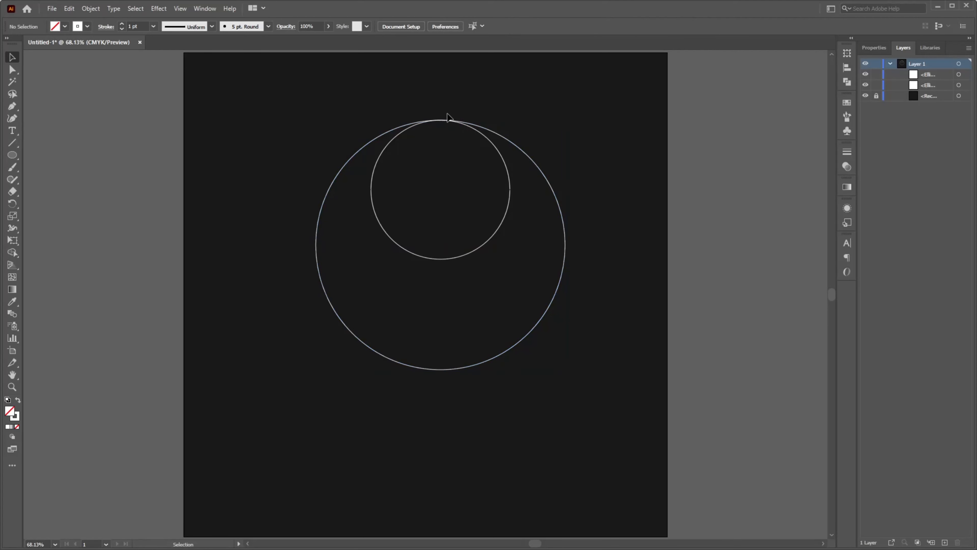
Step: Centre the two circles horizontally on each other and move the pair down to the lower part of the artboard
{"action": "left_click_drag", "start_coordinate": [416, 183], "coordinate": [465, 100]}
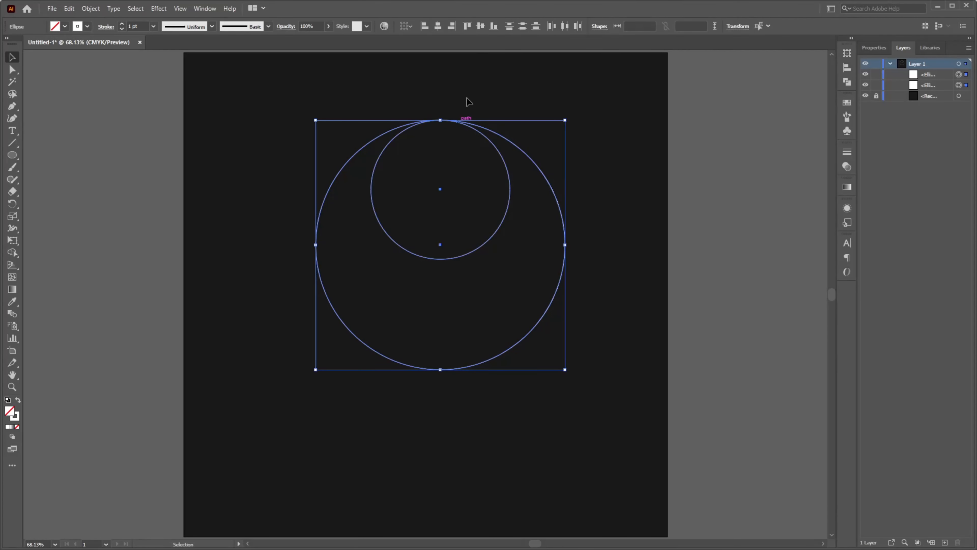
{"action": "left_click", "coordinate": [480, 26]}
{"action": "key", "text": "ctrl+z"}
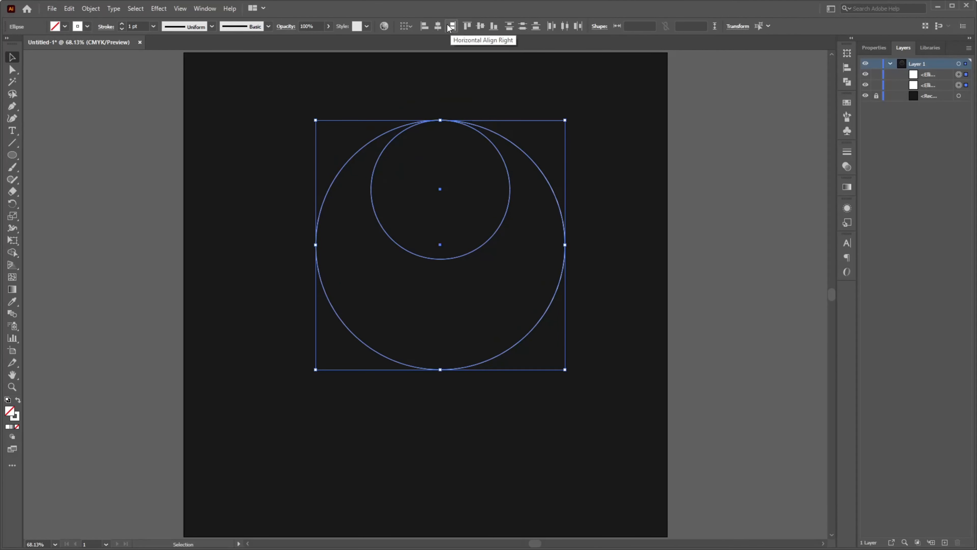
{"action": "left_click", "coordinate": [439, 26]}
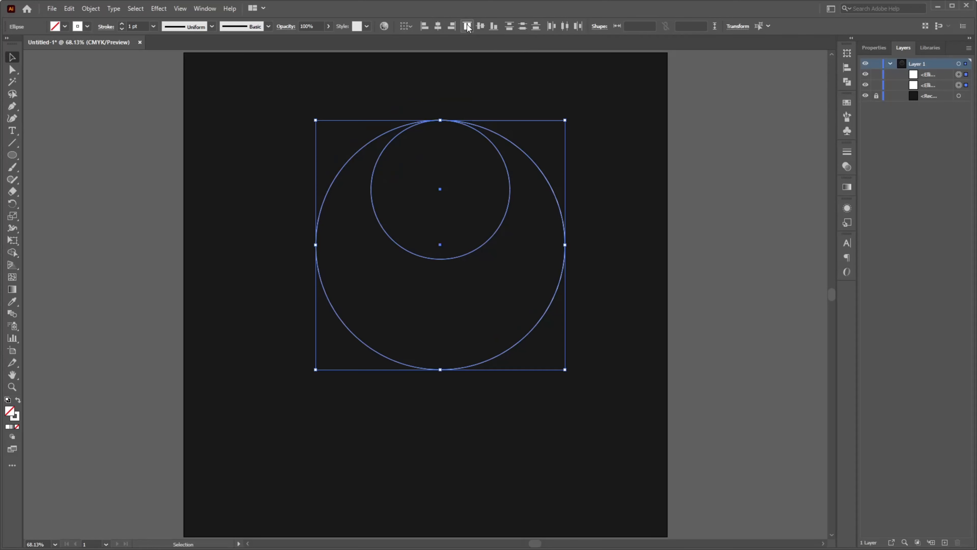
{"action": "left_click_drag", "start_coordinate": [443, 121], "coordinate": [439, 258]}
Step: Duplicate the large circle straight upward and align its bottom edge with the bottom of the small circle
{"action": "left_click", "coordinate": [518, 235]}
{"action": "left_click", "coordinate": [503, 283]}
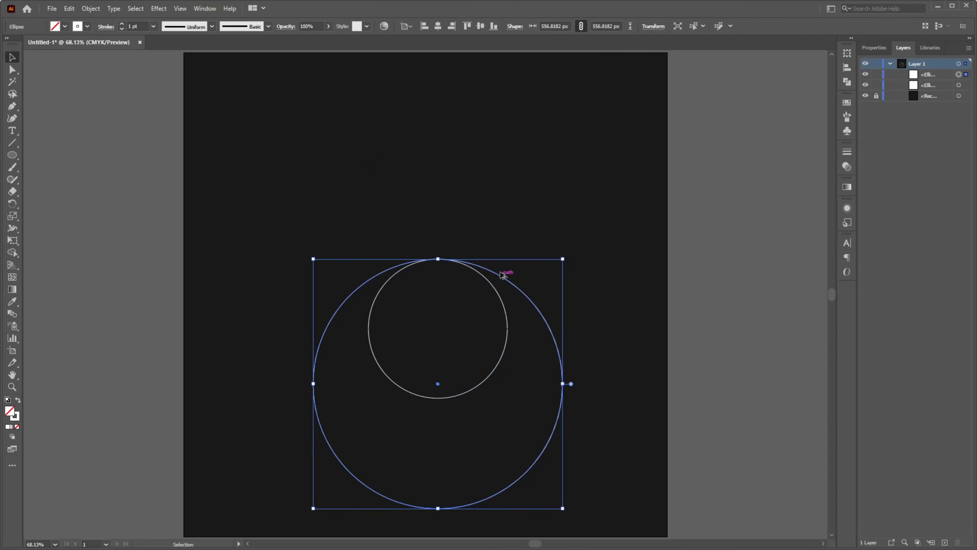
{"action": "left_click_drag", "start_coordinate": [503, 274], "coordinate": [503, 170]}
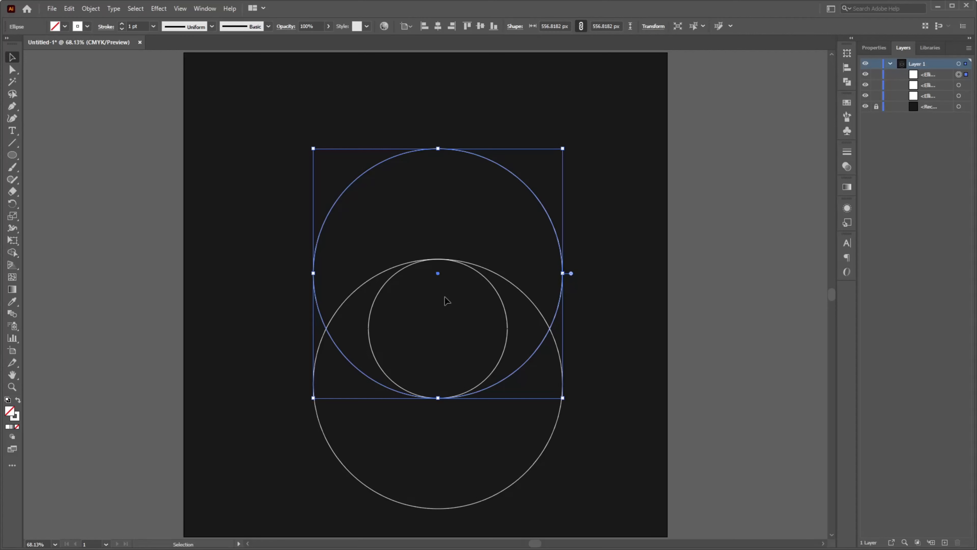
{"action": "left_click", "coordinate": [381, 289], "text": "shift"}
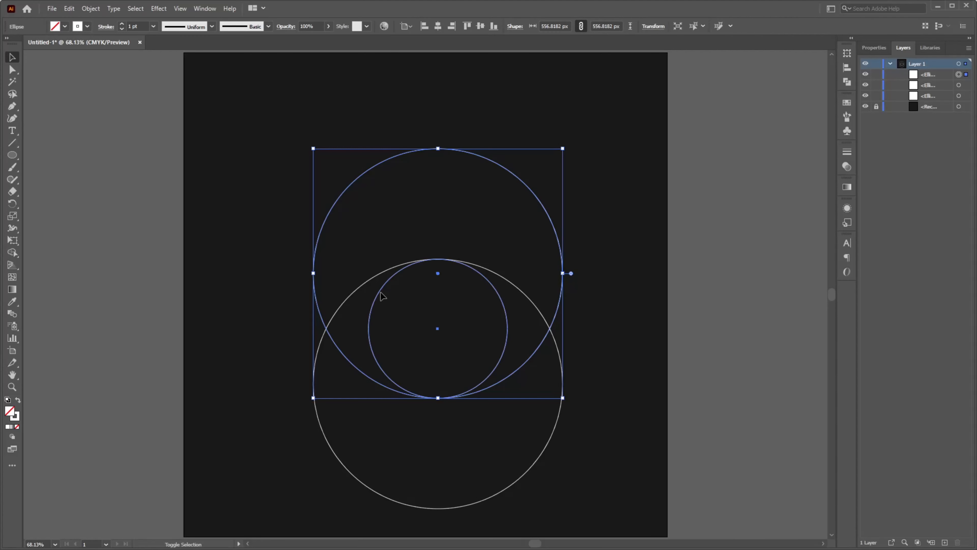
{"action": "left_click", "coordinate": [465, 29]}
{"action": "left_click", "coordinate": [496, 28]}
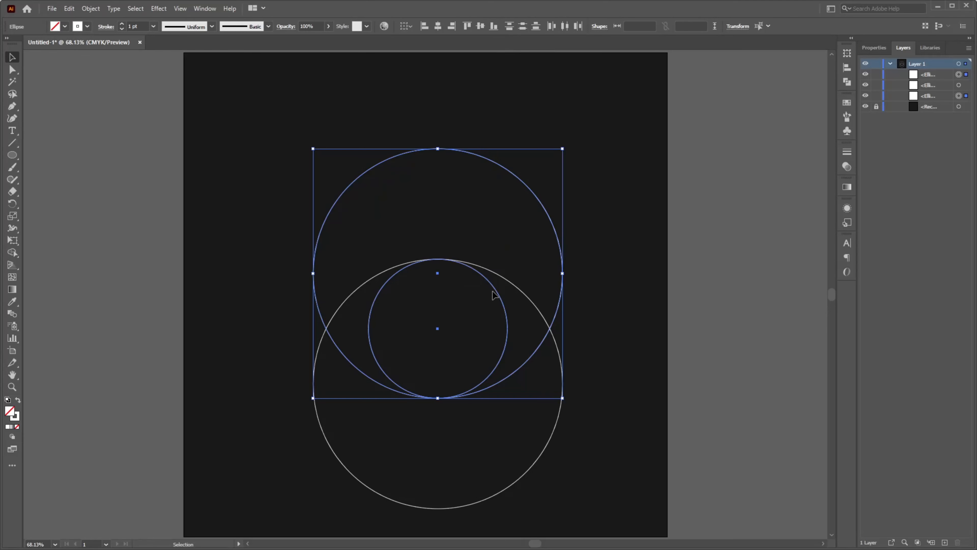
Step: Try to align all three circles on their vertical centres, and undo the alignment
{"action": "left_click", "coordinate": [514, 286], "text": "shift"}
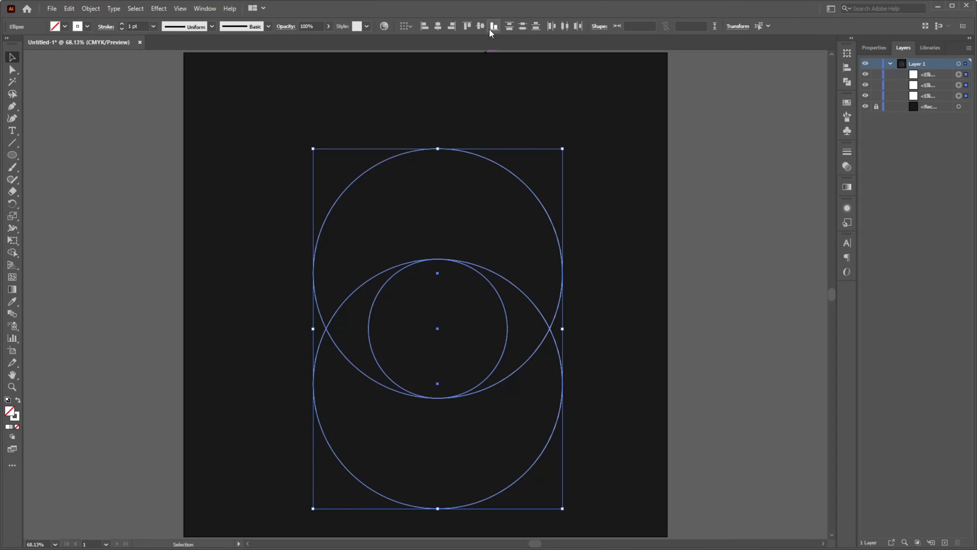
{"action": "left_click", "coordinate": [480, 26]}
{"action": "key", "text": "ctrl+z"}
{"action": "left_click", "coordinate": [609, 307]}
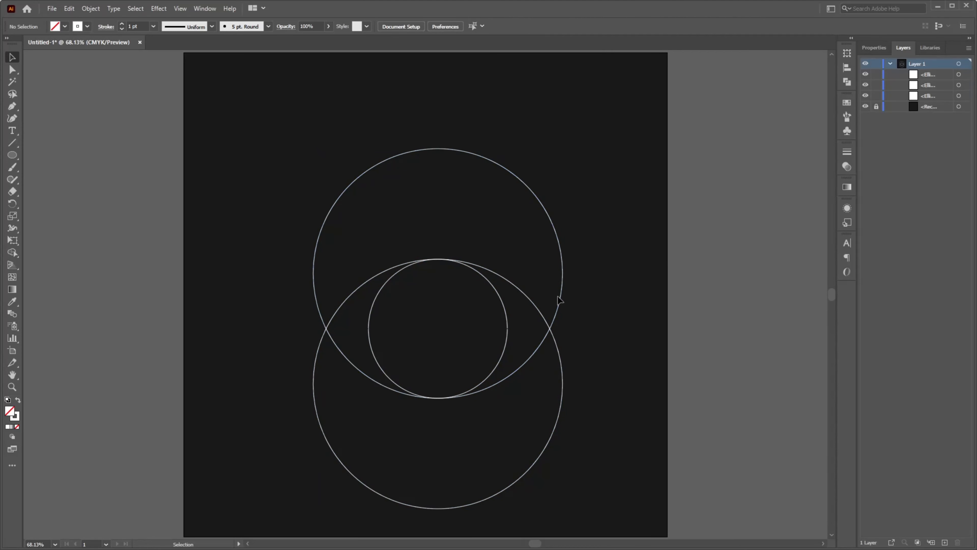
Step: Make a copy of the two large circles rotated by 90 degrees
{"action": "left_click_drag", "start_coordinate": [595, 394], "coordinate": [540, 299]}
{"action": "right_click", "coordinate": [551, 328]}
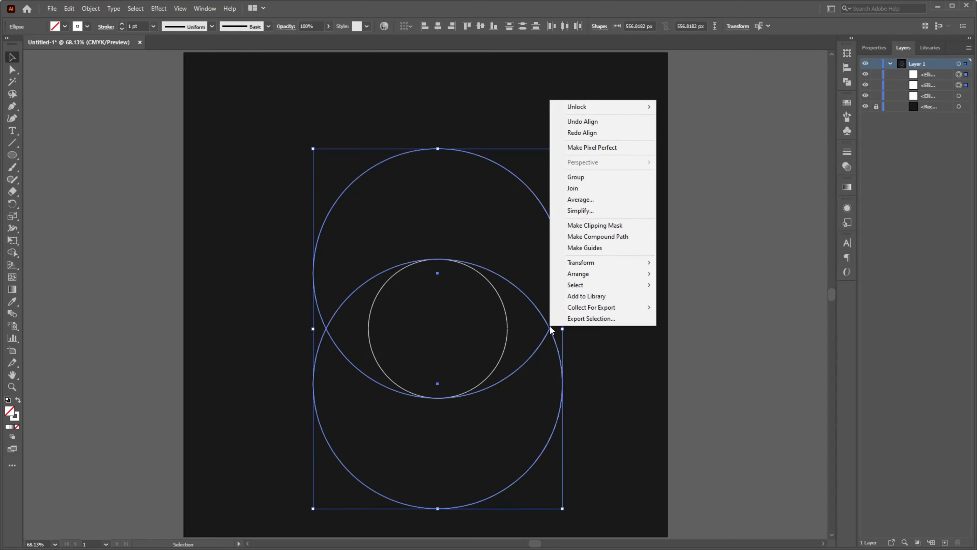
{"action": "mouse_move", "coordinate": [616, 266]}
{"action": "left_click", "coordinate": [705, 288]}
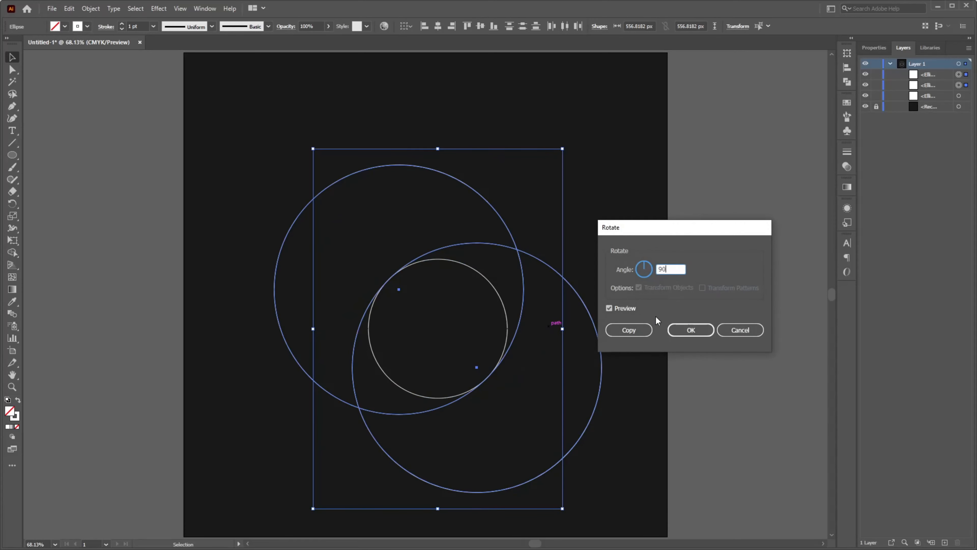
{"action": "type", "text": "90"}
{"action": "left_click", "coordinate": [629, 330]}
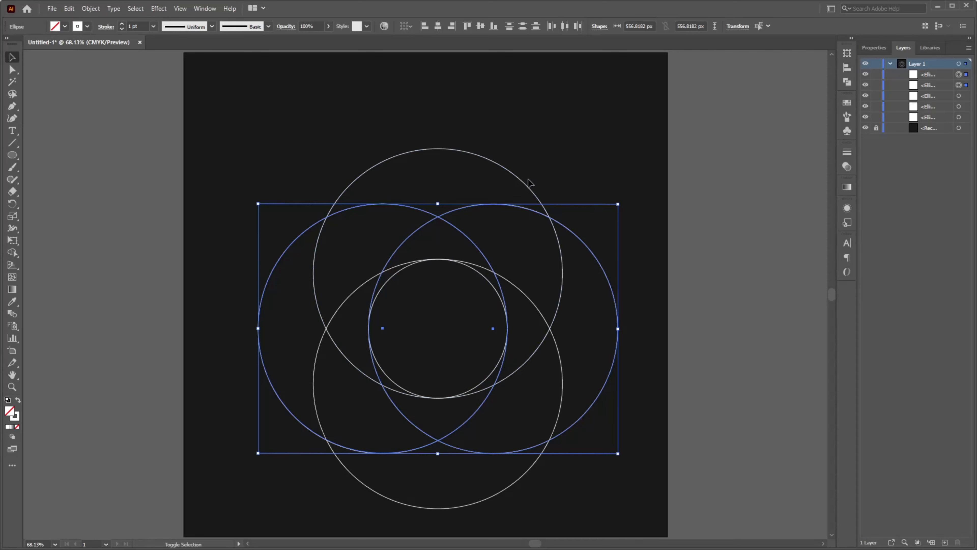
Step: Select all four large circles and make a copy of them rotated by 45 degrees
{"action": "left_click", "coordinate": [526, 191], "text": "shift"}
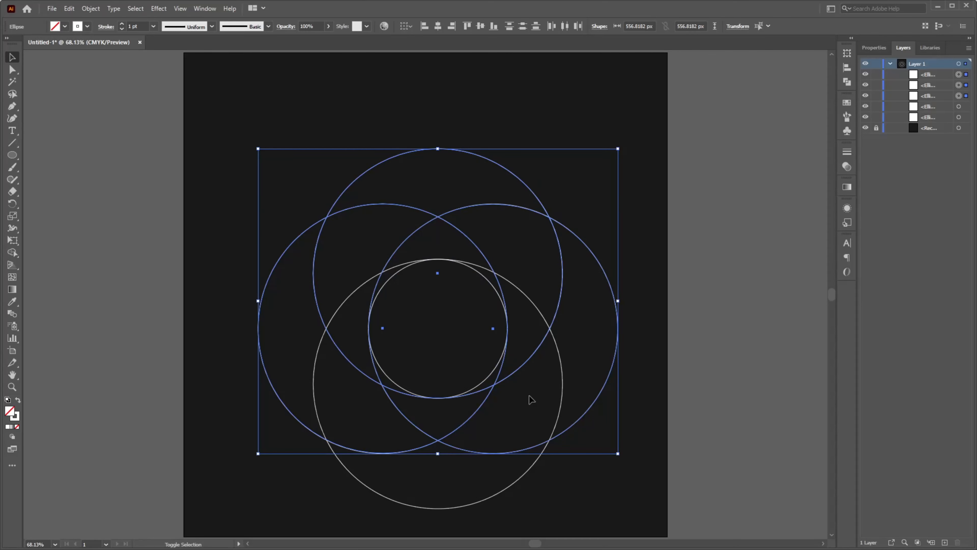
{"action": "left_click", "coordinate": [524, 479], "text": "shift"}
{"action": "right_click", "coordinate": [510, 167]}
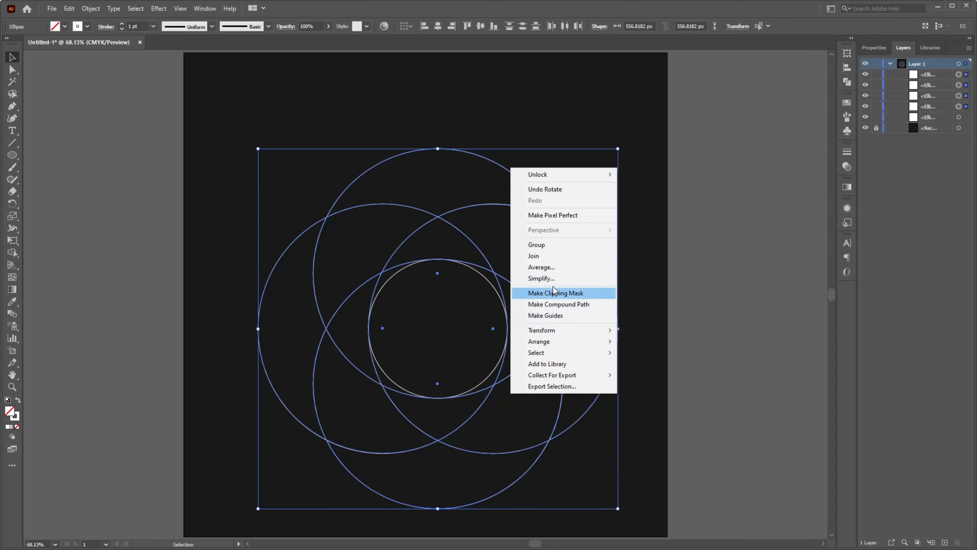
{"action": "mouse_move", "coordinate": [574, 331]}
{"action": "left_click", "coordinate": [667, 351]}
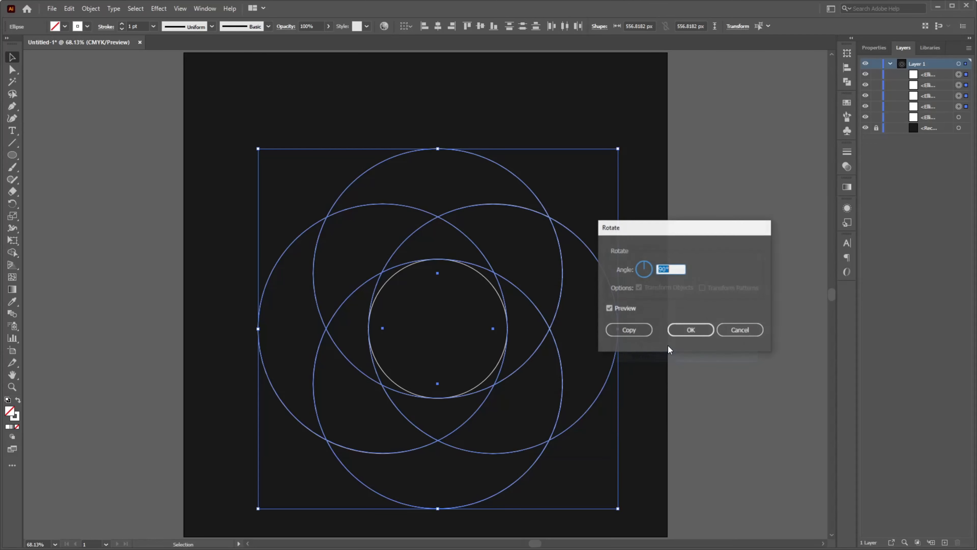
{"action": "type", "text": "45"}
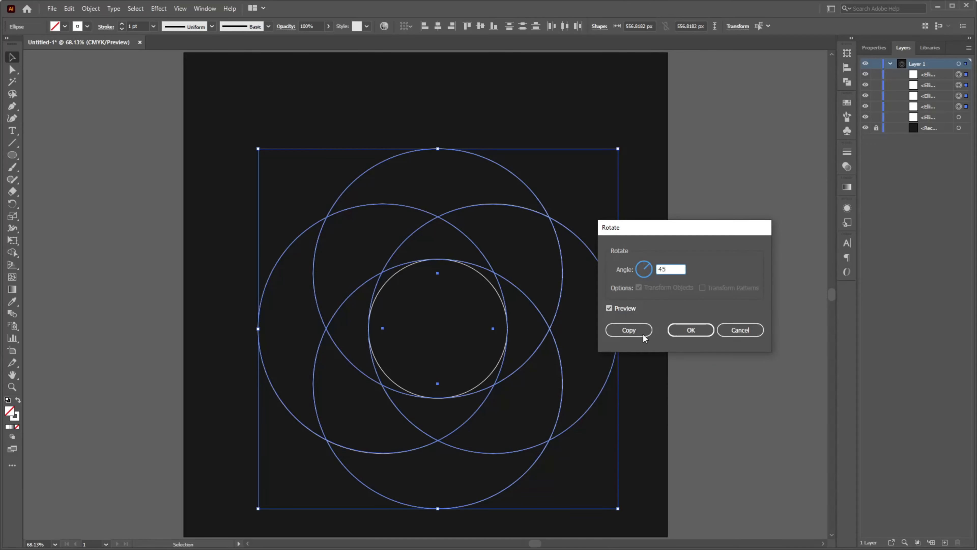
{"action": "left_click", "coordinate": [642, 334]}
Step: Select all the circles and use Shape Builder to merge regions into curved blades along the upper and right sides of the central circle
{"action": "left_click_drag", "start_coordinate": [267, 131], "coordinate": [644, 480]}
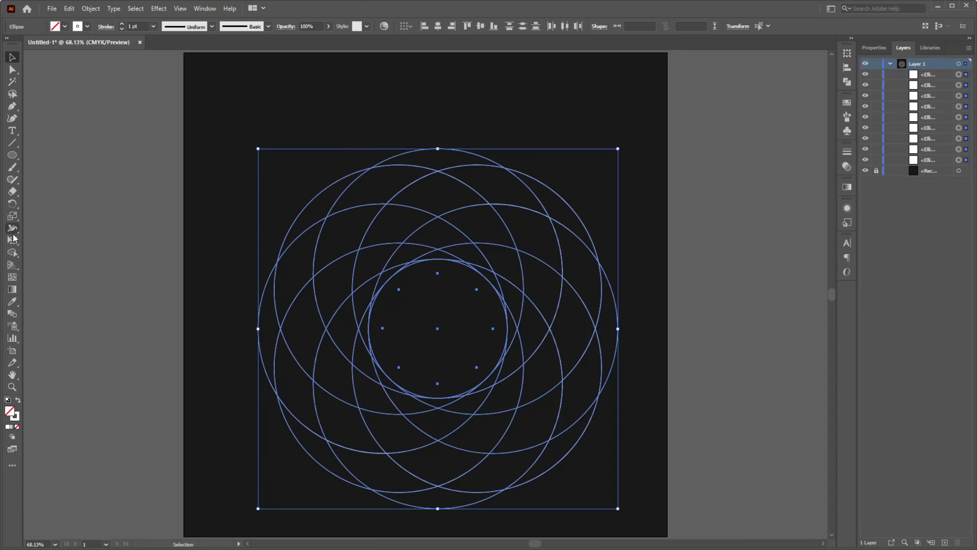
{"action": "left_click_drag", "start_coordinate": [13, 257], "coordinate": [40, 254]}
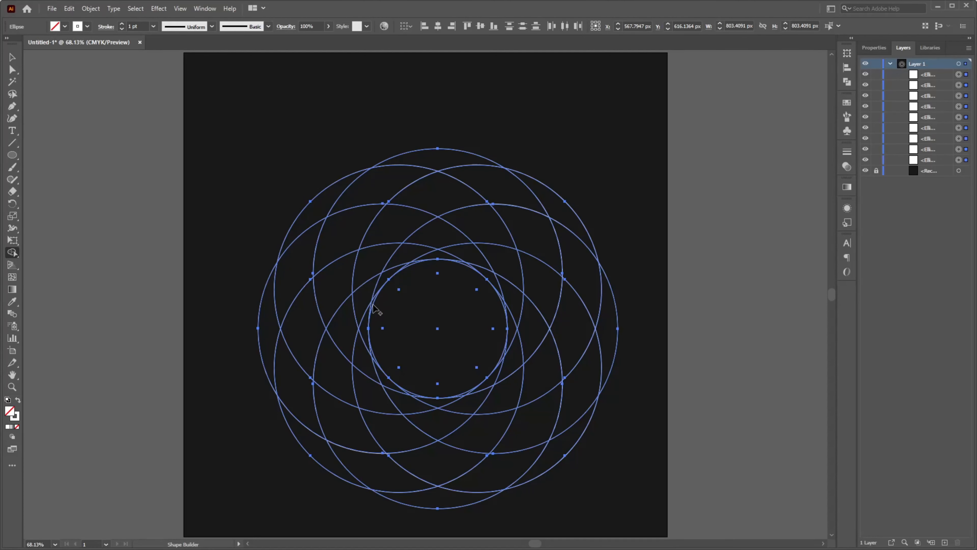
{"action": "left_click", "coordinate": [384, 304]}
{"action": "scroll", "coordinate": [411, 294], "scroll_direction": "up", "scroll_amount": 3}
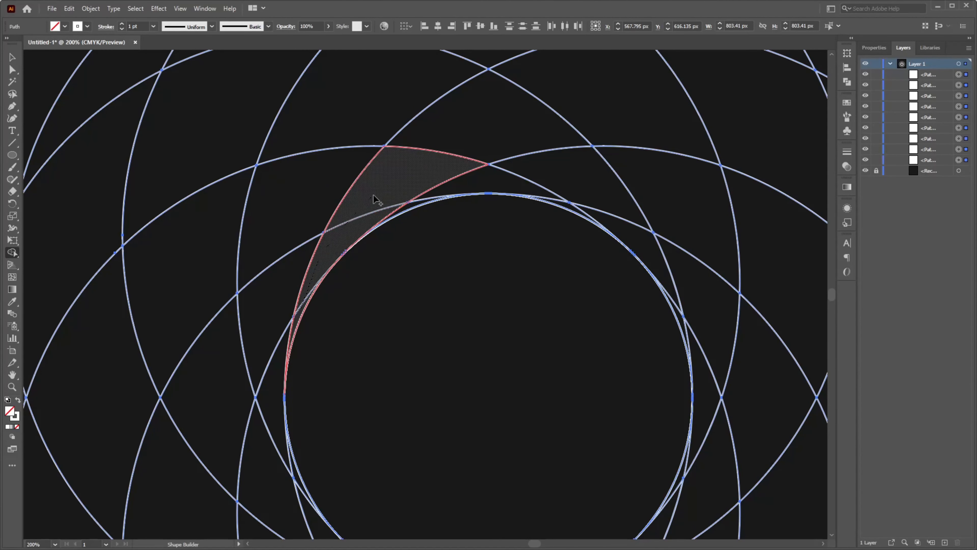
{"action": "mouse_move", "coordinate": [373, 194]}
{"action": "left_mouse_down"}
{"action": "mouse_move", "coordinate": [557, 108]}
{"action": "mouse_move", "coordinate": [626, 130]}
{"action": "left_mouse_up"}
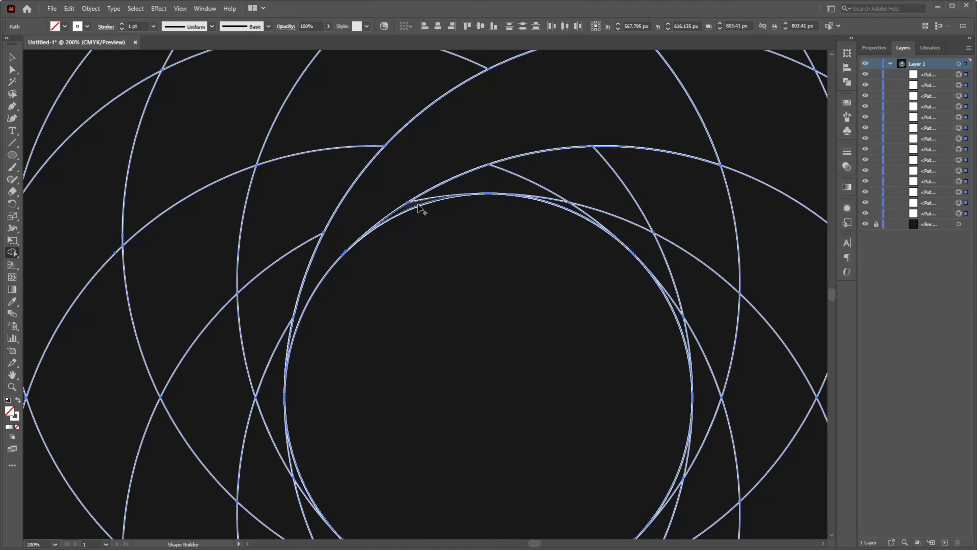
{"action": "mouse_move", "coordinate": [418, 206]}
{"action": "left_mouse_down"}
{"action": "mouse_move", "coordinate": [611, 185]}
{"action": "mouse_move", "coordinate": [742, 207]}
{"action": "mouse_move", "coordinate": [639, 247]}
{"action": "left_mouse_up"}
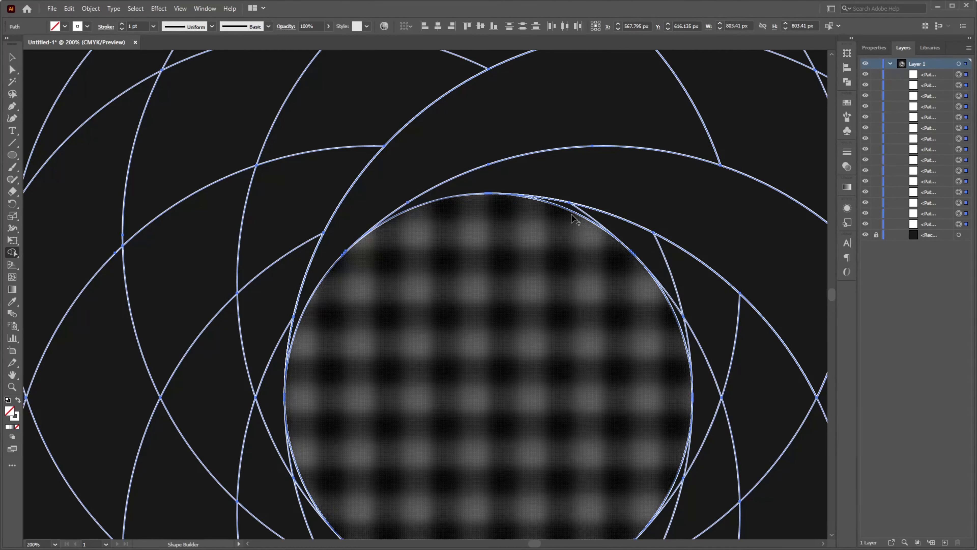
{"action": "mouse_move", "coordinate": [575, 218]}
{"action": "left_mouse_down"}
{"action": "mouse_move", "coordinate": [589, 215]}
{"action": "mouse_move", "coordinate": [754, 349]}
{"action": "mouse_move", "coordinate": [731, 339]}
{"action": "mouse_move", "coordinate": [693, 508]}
{"action": "left_mouse_up"}
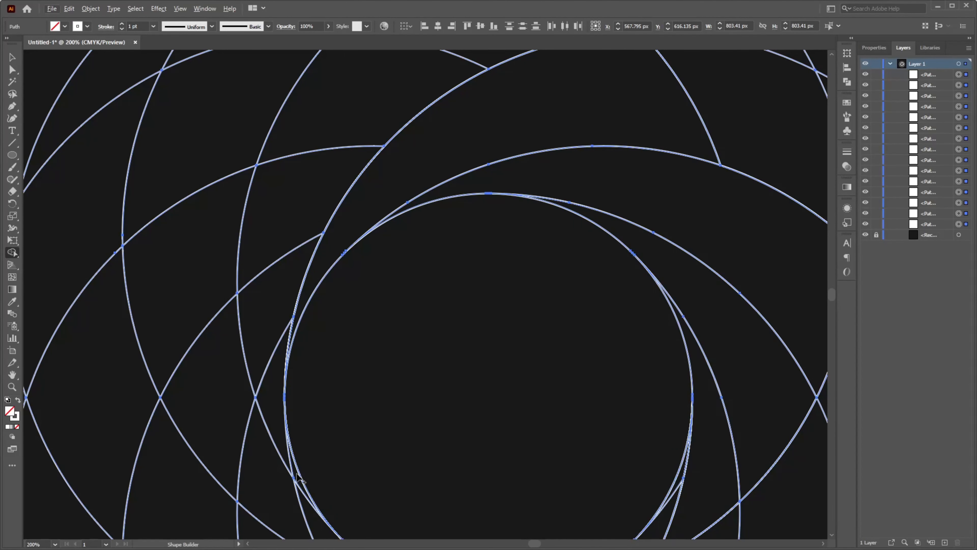
Step: Merge the regions around the left, lower and lower-right sides of the central circle into further curved blades with Shape Builder
{"action": "mouse_move", "coordinate": [295, 473]}
{"action": "left_mouse_down"}
{"action": "mouse_move", "coordinate": [268, 303]}
{"action": "mouse_move", "coordinate": [299, 138]}
{"action": "left_mouse_up"}
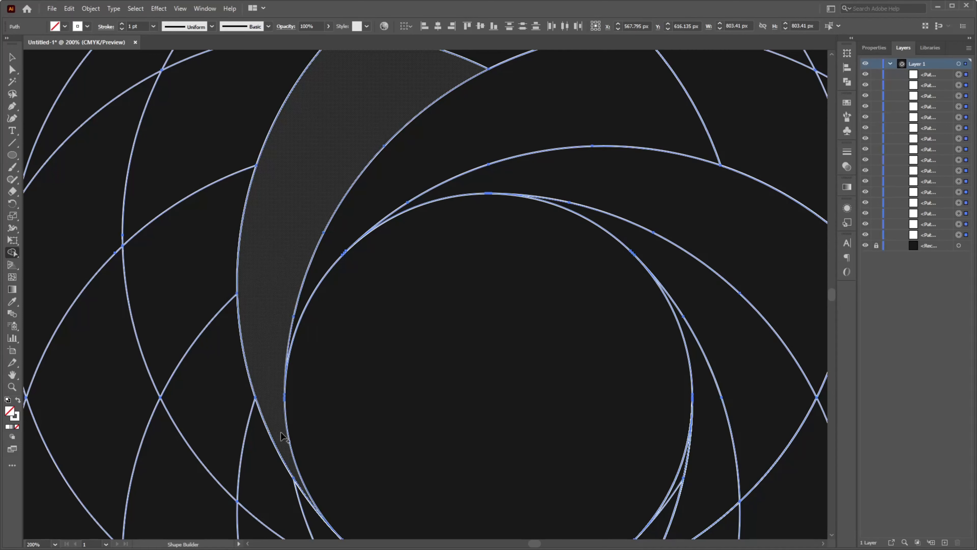
{"action": "scroll", "coordinate": [287, 454], "scroll_direction": "up", "scroll_amount": 3}
{"action": "scroll", "coordinate": [287, 464], "scroll_direction": "down", "scroll_amount": 3}
{"action": "scroll", "coordinate": [292, 462], "scroll_direction": "down", "scroll_amount": 3}
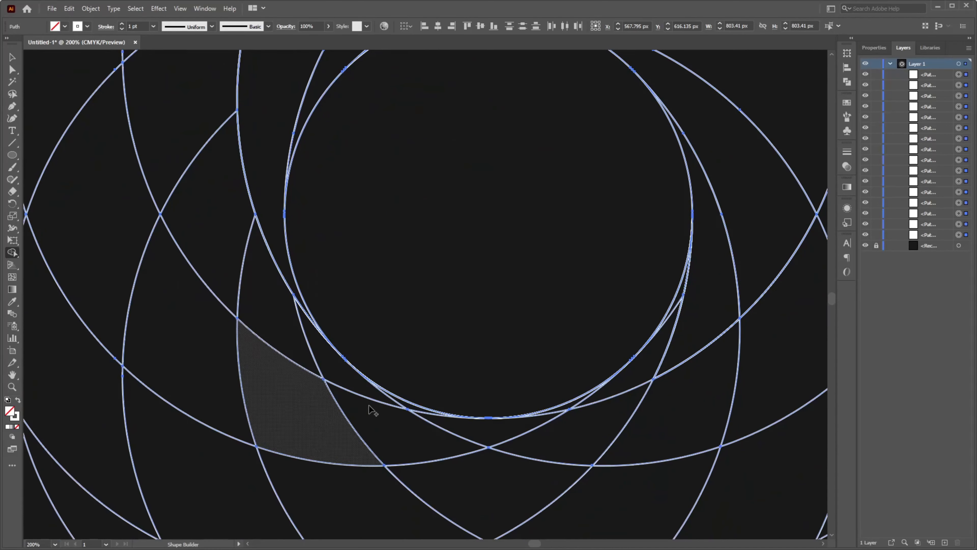
{"action": "mouse_move", "coordinate": [406, 408]}
{"action": "left_mouse_down"}
{"action": "mouse_move", "coordinate": [338, 376]}
{"action": "mouse_move", "coordinate": [215, 226]}
{"action": "mouse_move", "coordinate": [181, 146]}
{"action": "left_mouse_up"}
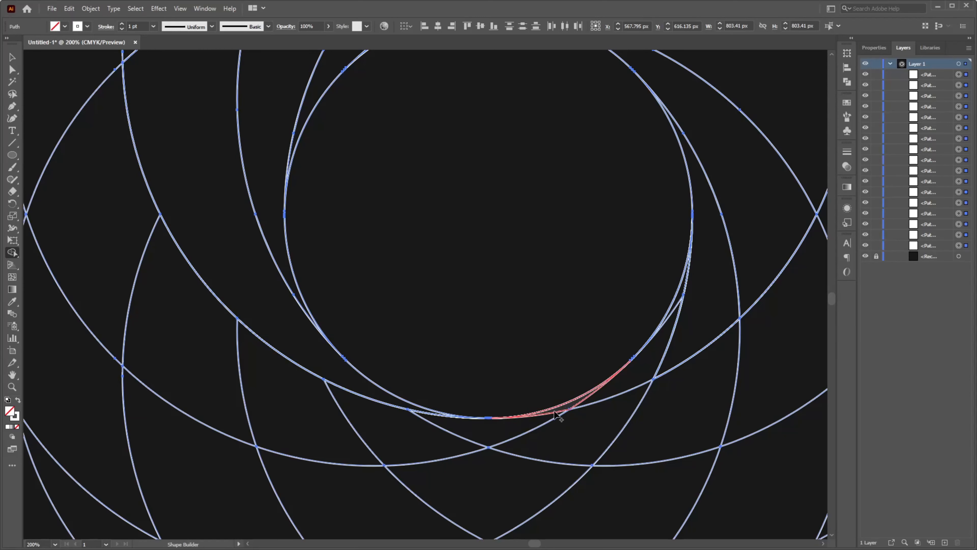
{"action": "mouse_move", "coordinate": [556, 414]}
{"action": "left_mouse_down"}
{"action": "mouse_move", "coordinate": [375, 437]}
{"action": "mouse_move", "coordinate": [174, 415]}
{"action": "mouse_move", "coordinate": [438, 444]}
{"action": "mouse_move", "coordinate": [538, 423]}
{"action": "left_mouse_up"}
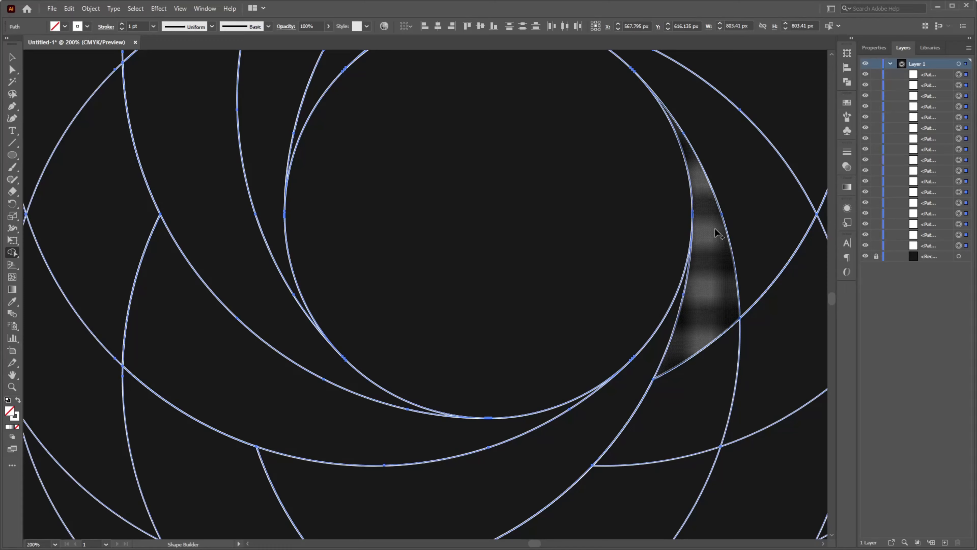
{"action": "mouse_move", "coordinate": [716, 236]}
{"action": "left_mouse_down"}
{"action": "mouse_move", "coordinate": [676, 458]}
{"action": "mouse_move", "coordinate": [654, 509]}
{"action": "left_mouse_up"}
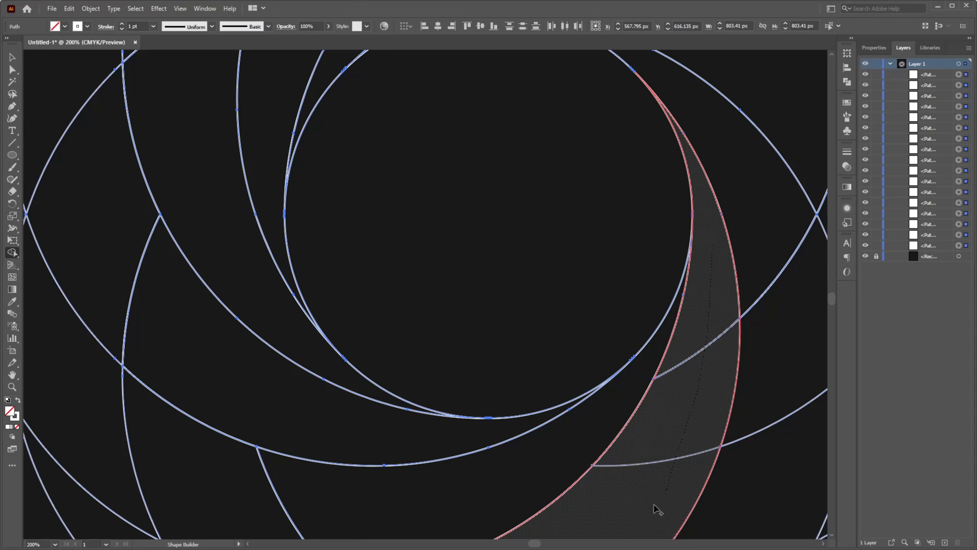
Step: Merge the remaining outer regions of the blades on the left and upper sides of the swirl
{"action": "scroll", "coordinate": [785, 458], "scroll_direction": "down", "scroll_amount": 4}
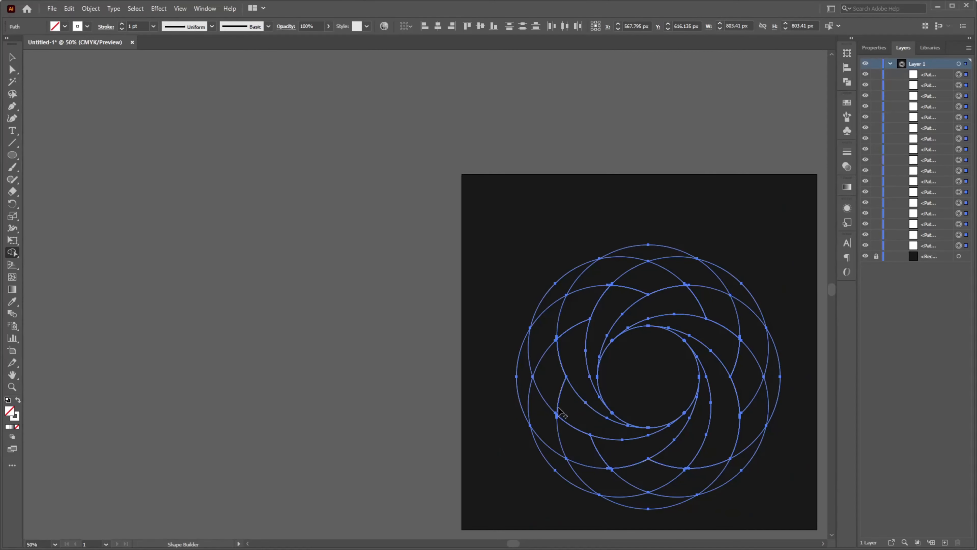
{"action": "left_click_drag", "start_coordinate": [576, 409], "coordinate": [552, 301]}
{"action": "mouse_move", "coordinate": [642, 252]}
{"action": "left_mouse_down"}
{"action": "mouse_move", "coordinate": [607, 286]}
{"action": "mouse_move", "coordinate": [607, 274]}
{"action": "mouse_move", "coordinate": [576, 337]}
{"action": "left_mouse_up"}
{"action": "key", "text": "ctrl+z"}
{"action": "mouse_move", "coordinate": [614, 303]}
{"action": "left_mouse_down"}
{"action": "mouse_move", "coordinate": [673, 271]}
{"action": "mouse_move", "coordinate": [731, 281]}
{"action": "mouse_move", "coordinate": [706, 306]}
{"action": "mouse_move", "coordinate": [740, 321]}
{"action": "mouse_move", "coordinate": [774, 378]}
{"action": "left_mouse_up"}
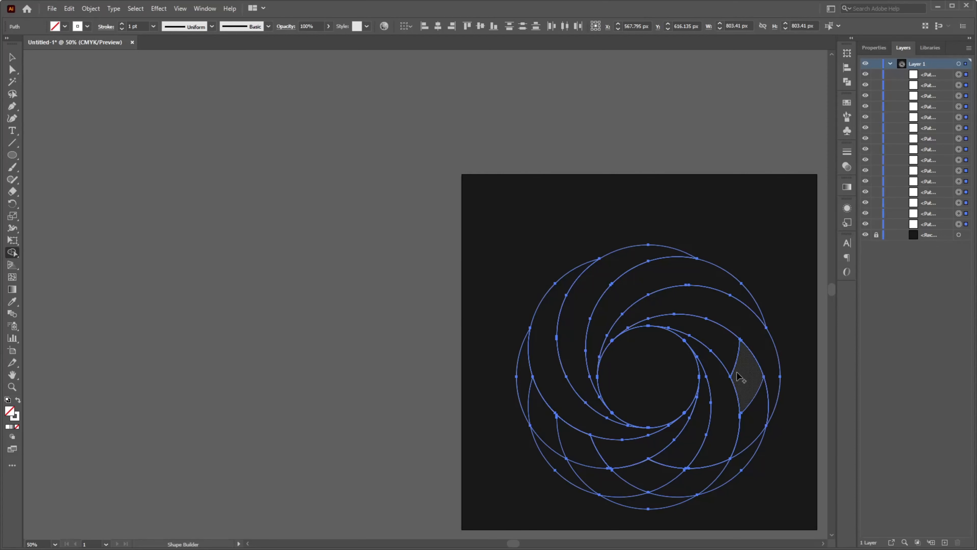
Step: Merge the leftover regions on the right and lower sides to complete the eight-blade swirl
{"action": "mouse_move", "coordinate": [724, 346]}
{"action": "left_mouse_down"}
{"action": "mouse_move", "coordinate": [751, 421]}
{"action": "mouse_move", "coordinate": [742, 462]}
{"action": "left_mouse_up"}
{"action": "left_click_drag", "start_coordinate": [691, 480], "coordinate": [715, 457]}
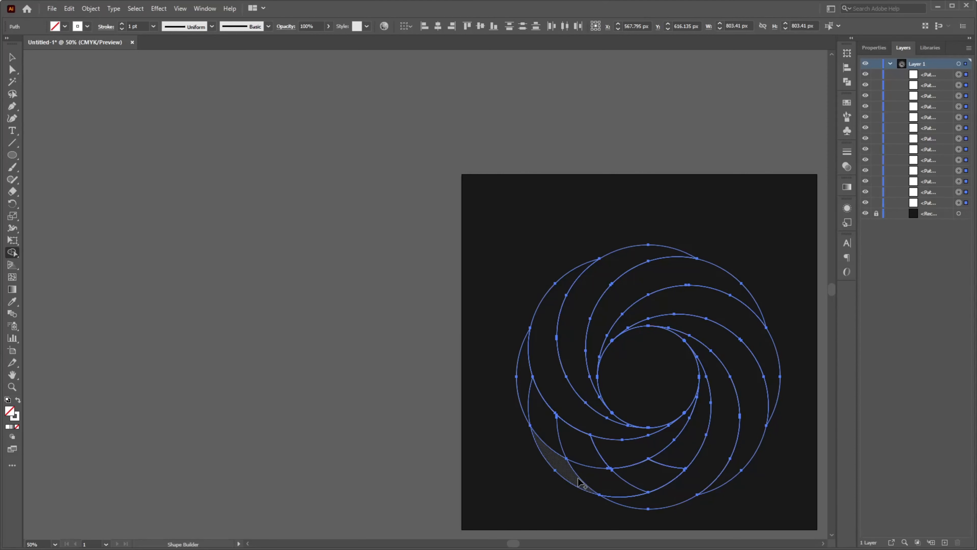
{"action": "mouse_move", "coordinate": [577, 475]}
{"action": "left_mouse_down"}
{"action": "mouse_move", "coordinate": [617, 481]}
{"action": "mouse_move", "coordinate": [667, 456]}
{"action": "left_mouse_up"}
{"action": "mouse_move", "coordinate": [536, 416]}
{"action": "left_mouse_down"}
{"action": "mouse_move", "coordinate": [583, 436]}
{"action": "mouse_move", "coordinate": [628, 443]}
{"action": "left_mouse_up"}
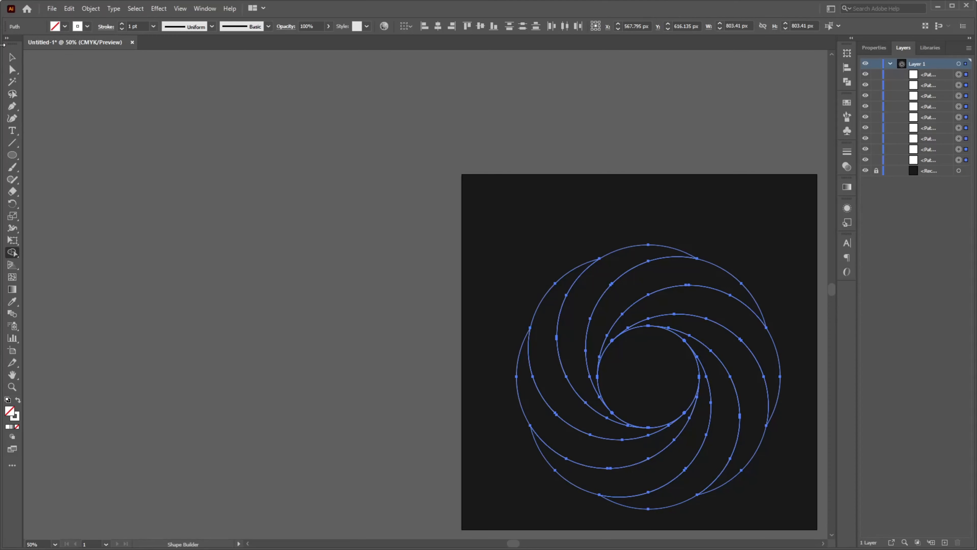
Step: Fit the artboard in view, move the whole swirl up slightly, and deselect it
{"action": "left_click", "coordinate": [12, 57]}
{"action": "left_click", "coordinate": [57, 542]}
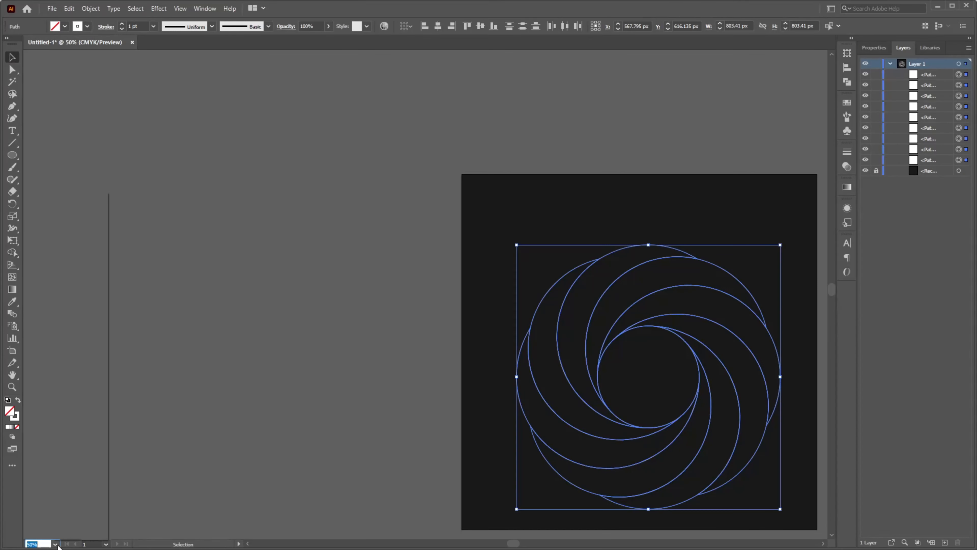
{"action": "left_click", "coordinate": [59, 535]}
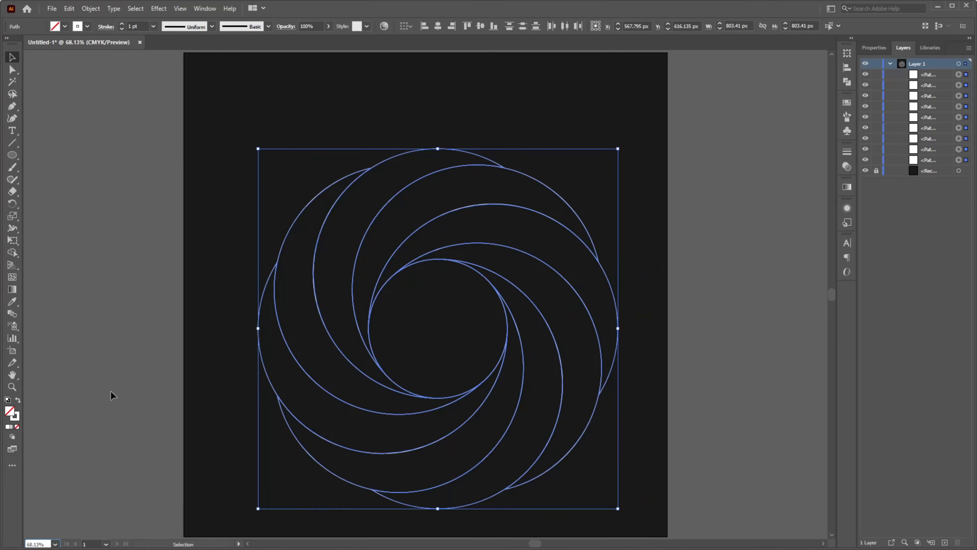
{"action": "left_click_drag", "start_coordinate": [414, 395], "coordinate": [410, 379]}
{"action": "left_click", "coordinate": [691, 264]}
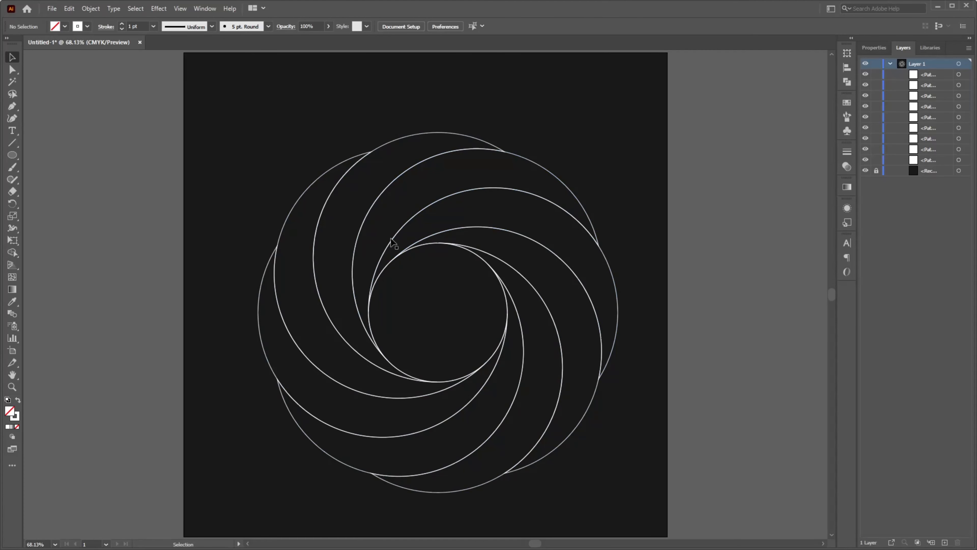
Step: Draw a square about 118 px wide in the empty area above and to the left of the swirl
{"action": "left_click", "coordinate": [13, 157]}
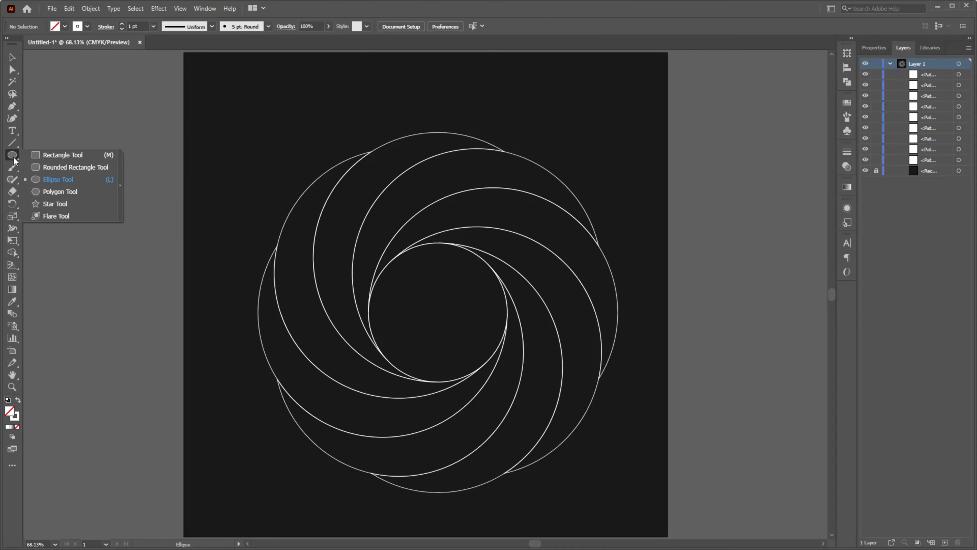
{"action": "left_click", "coordinate": [68, 155]}
{"action": "left_click_drag", "start_coordinate": [202, 93], "coordinate": [255, 146]}
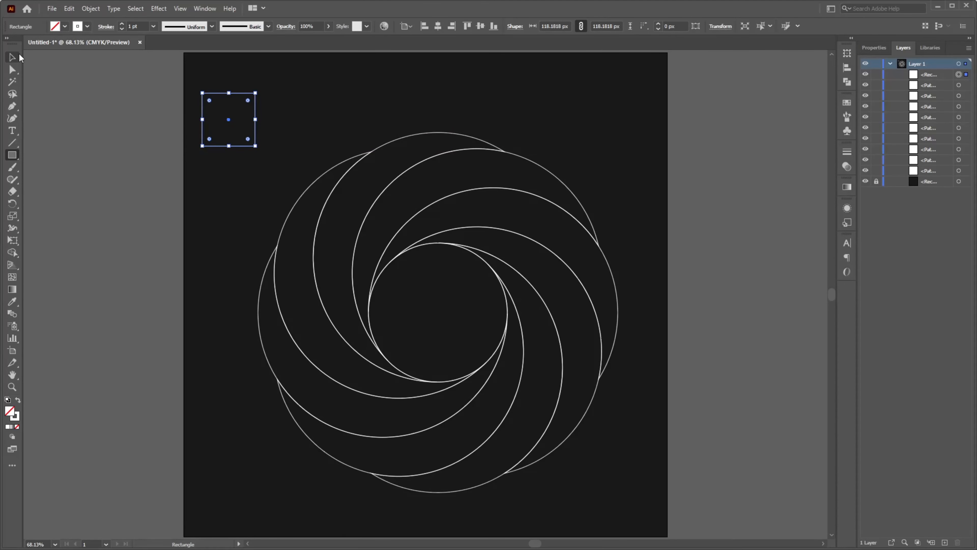
{"action": "left_click", "coordinate": [18, 57]}
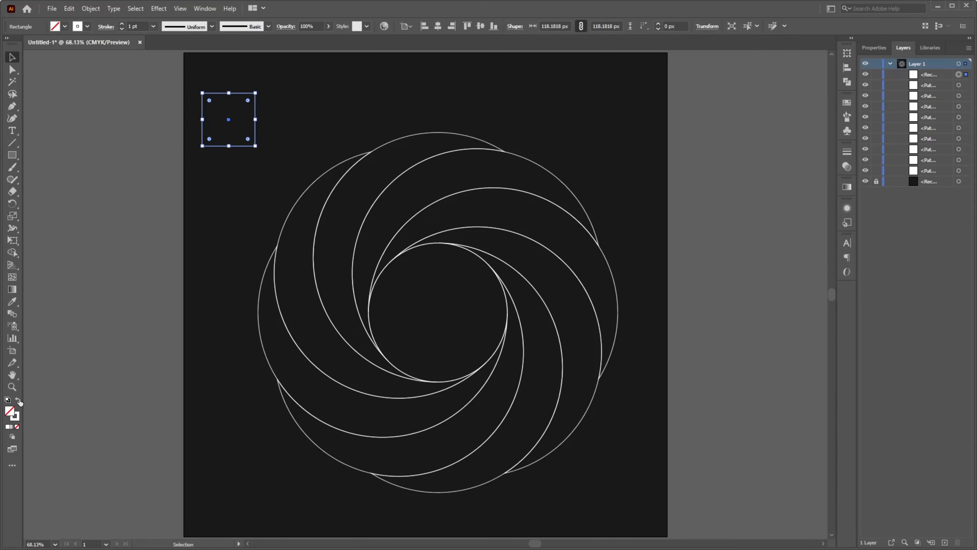
Step: Swap the square's fill and stroke, and apply the white-to-black linear gradient swatch as its fill
{"action": "left_click", "coordinate": [18, 400]}
{"action": "left_click", "coordinate": [63, 29]}
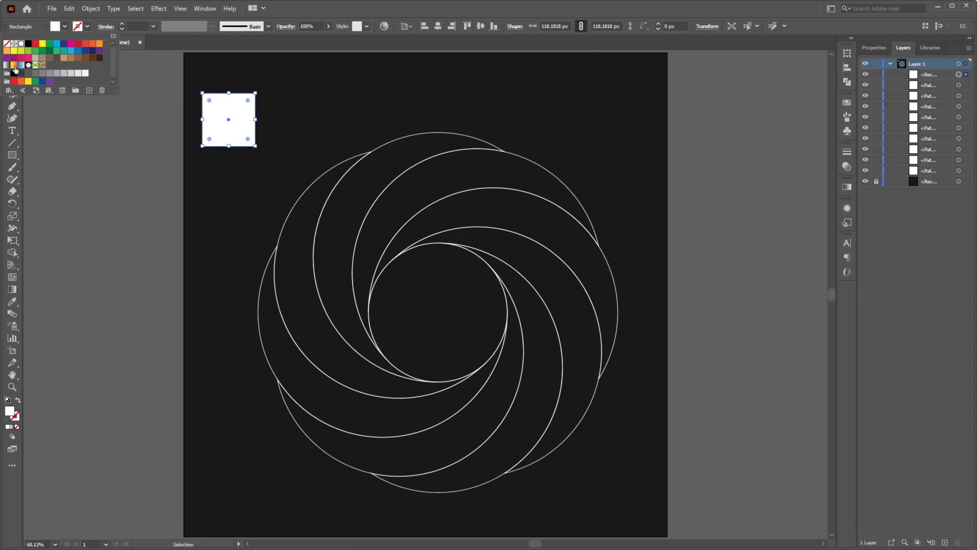
{"action": "left_click", "coordinate": [7, 66]}
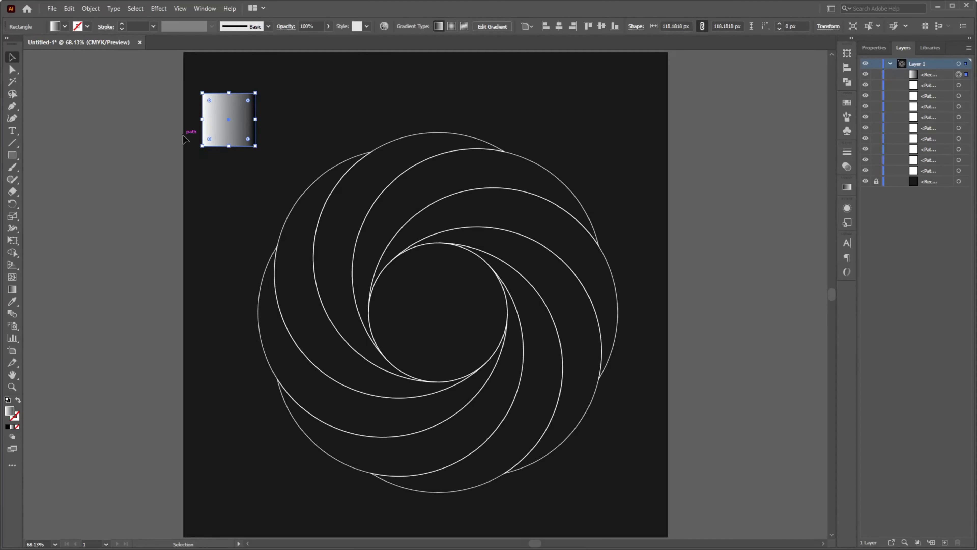
Step: Change the black end of the square's gradient to yellow-green and deselect the square
{"action": "left_click", "coordinate": [847, 187]}
{"action": "double_click", "coordinate": [816, 278]}
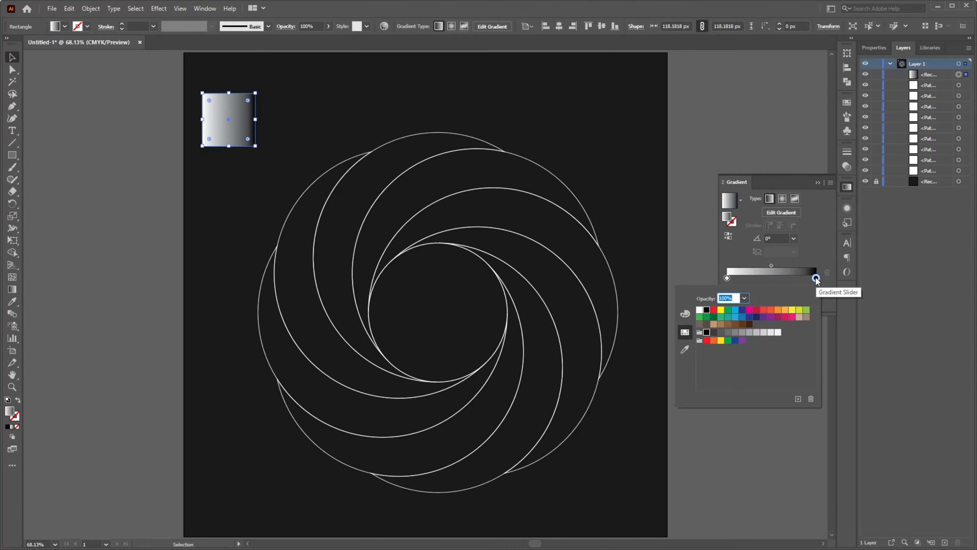
{"action": "left_click", "coordinate": [798, 311]}
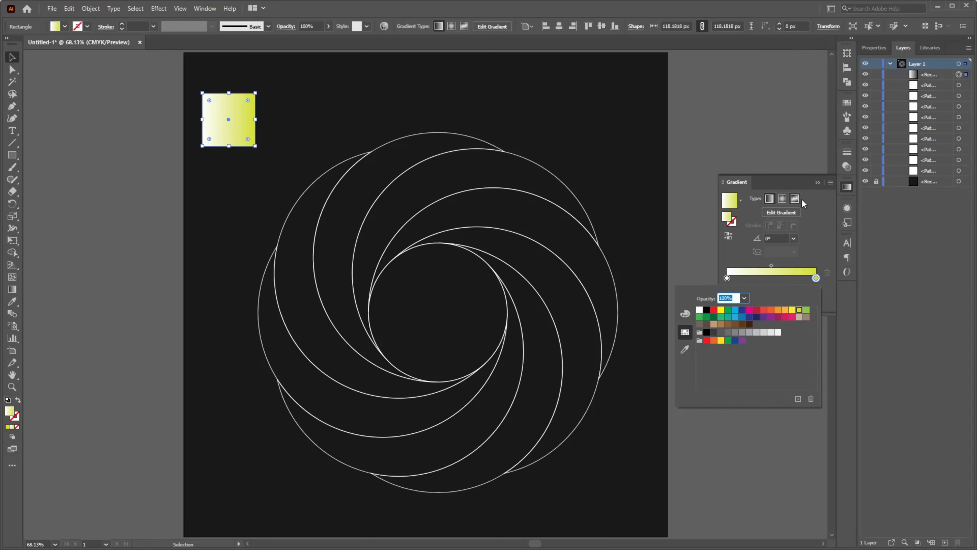
{"action": "left_click", "coordinate": [818, 184]}
{"action": "left_click", "coordinate": [732, 169]}
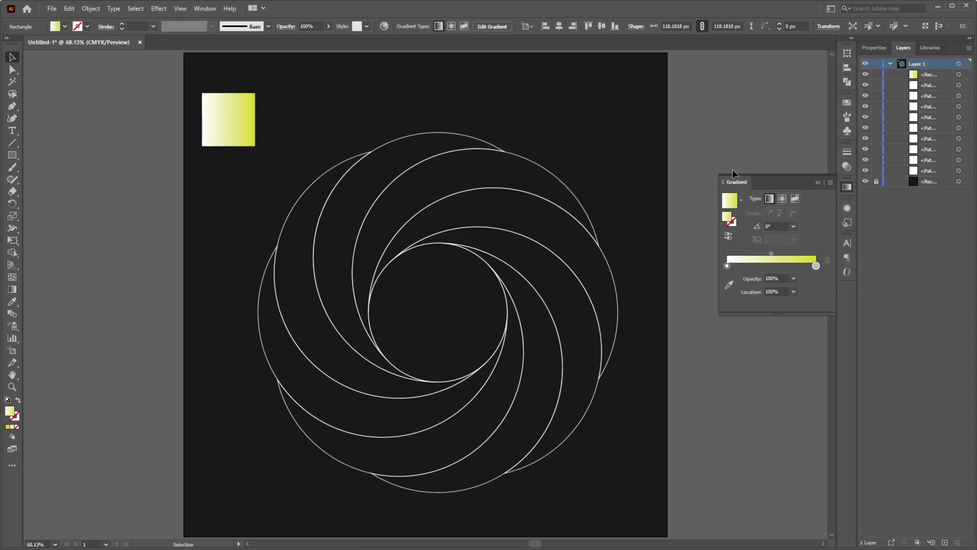
{"action": "left_click", "coordinate": [819, 184]}
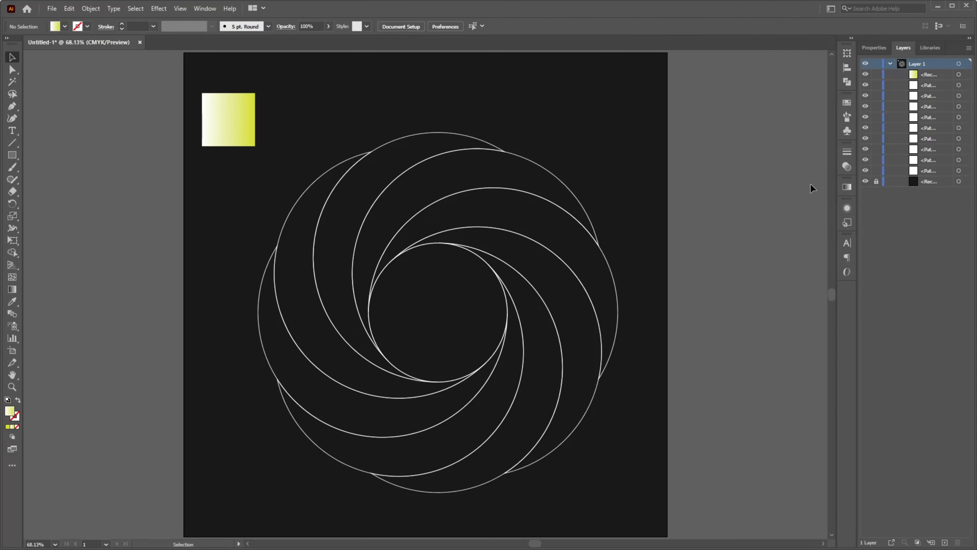
Step: Fill the upper blade and the right-hand blade two places clockwise solid white with no stroke by swapping their fill and stroke
{"action": "left_click", "coordinate": [446, 200]}
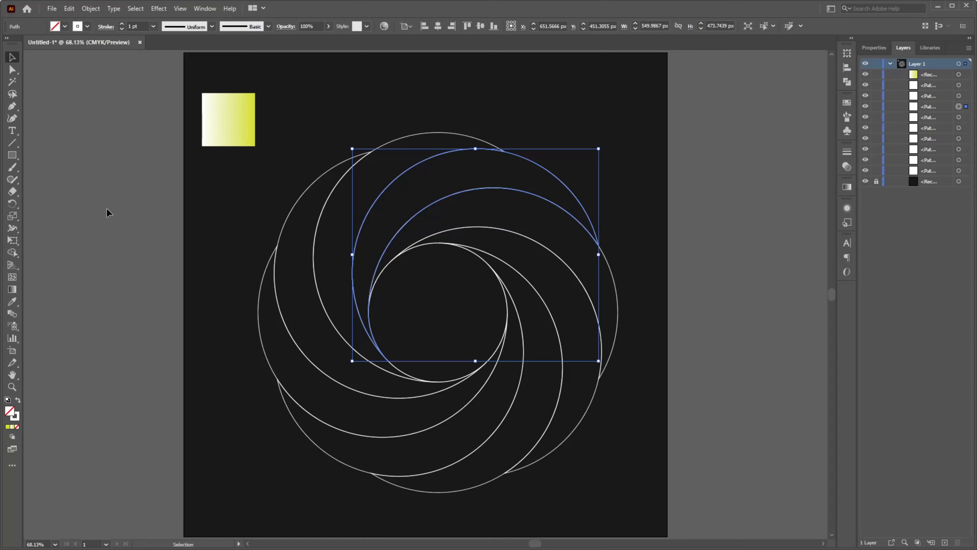
{"action": "left_click", "coordinate": [18, 400]}
{"action": "left_click", "coordinate": [225, 343]}
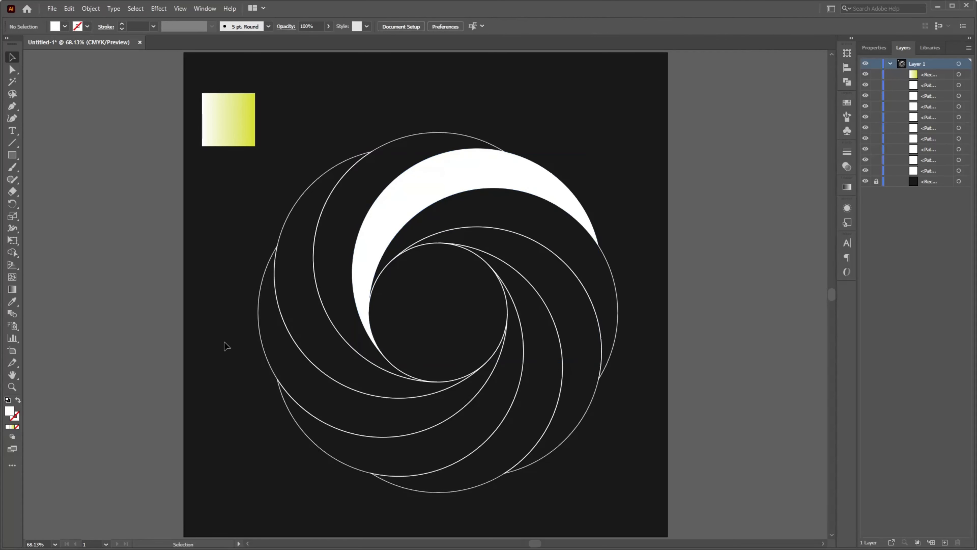
{"action": "left_click", "coordinate": [526, 241]}
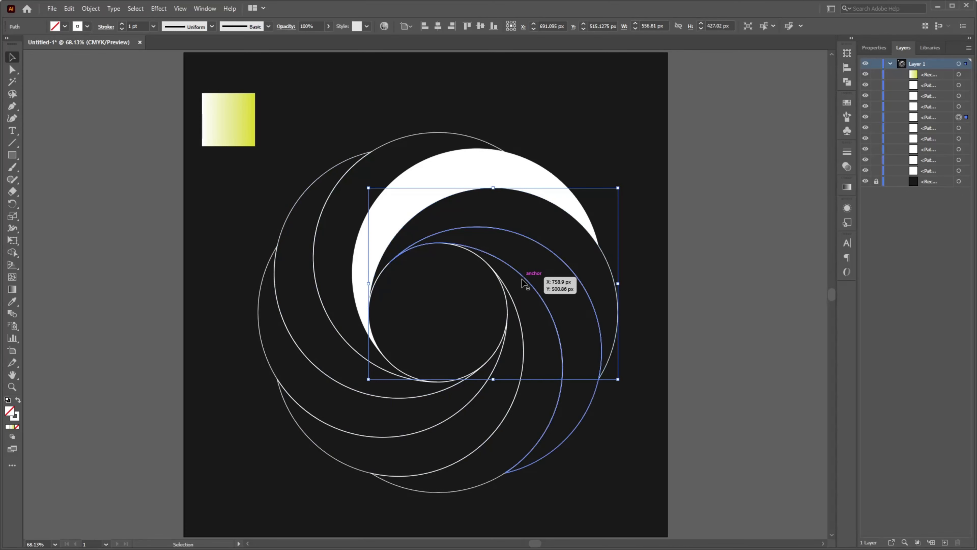
{"action": "left_click", "coordinate": [522, 284]}
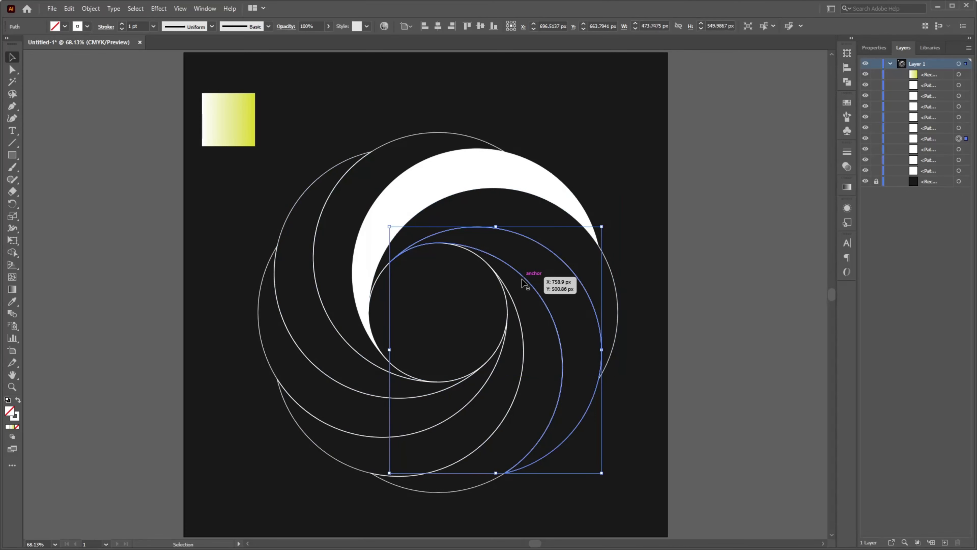
{"action": "left_click", "coordinate": [17, 401]}
{"action": "left_click", "coordinate": [333, 409]}
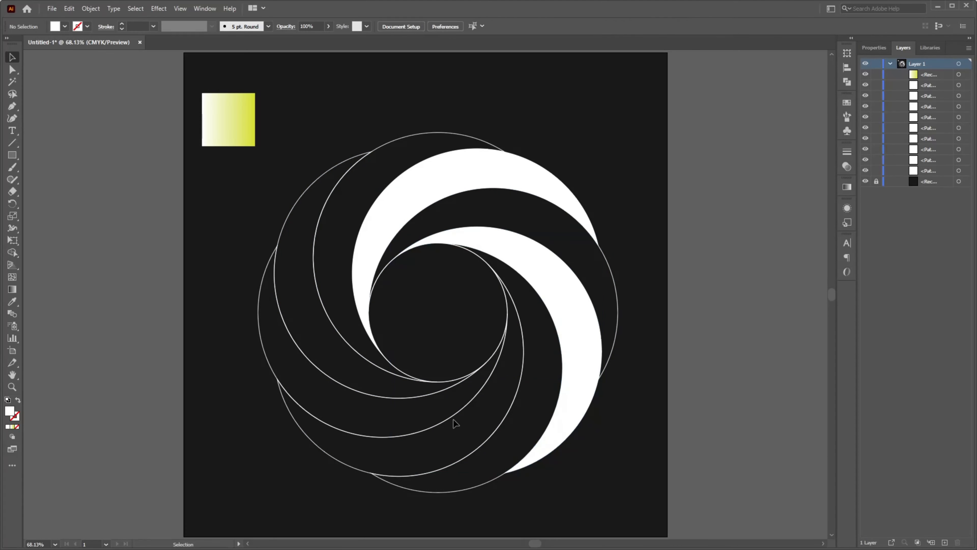
Step: Give the lower blade and the left outer blade a white fill and no stroke, making every second blade white
{"action": "left_click", "coordinate": [431, 422]}
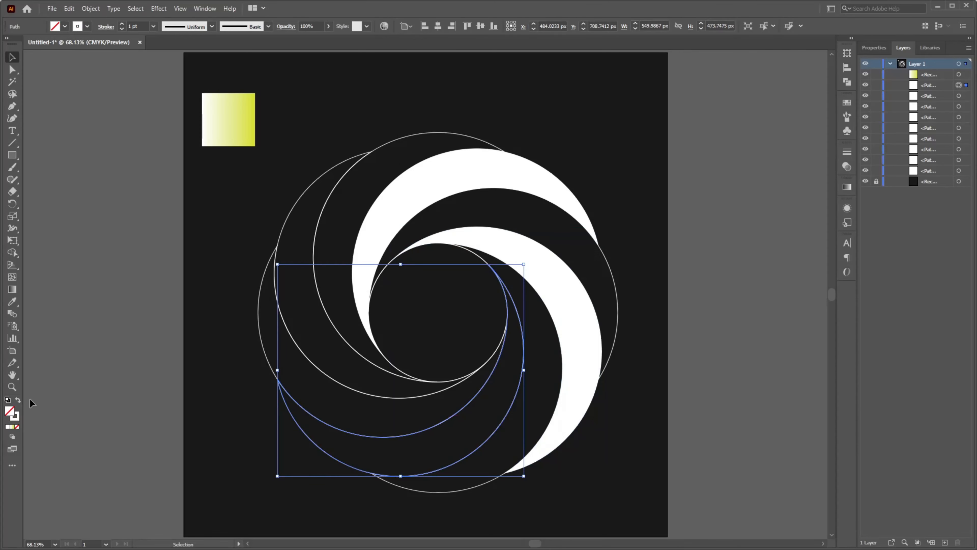
{"action": "left_click", "coordinate": [17, 400]}
{"action": "left_click", "coordinate": [155, 420]}
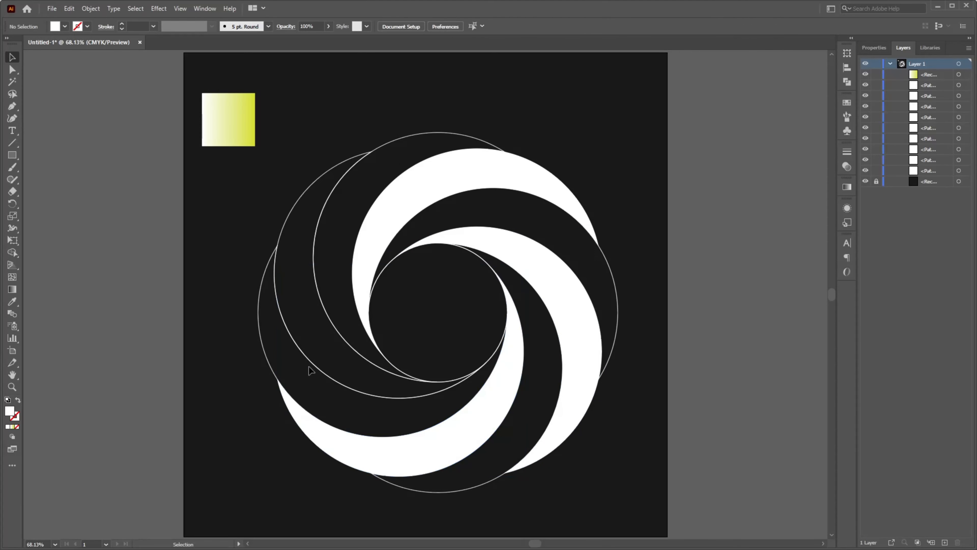
{"action": "left_click", "coordinate": [325, 371]}
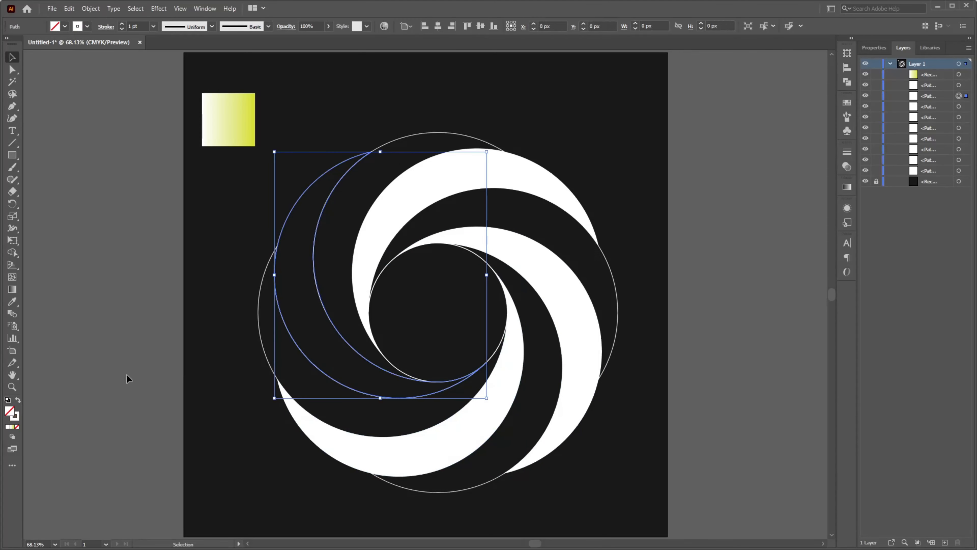
{"action": "left_click", "coordinate": [17, 399]}
{"action": "left_click", "coordinate": [43, 399]}
{"action": "left_click", "coordinate": [293, 323]}
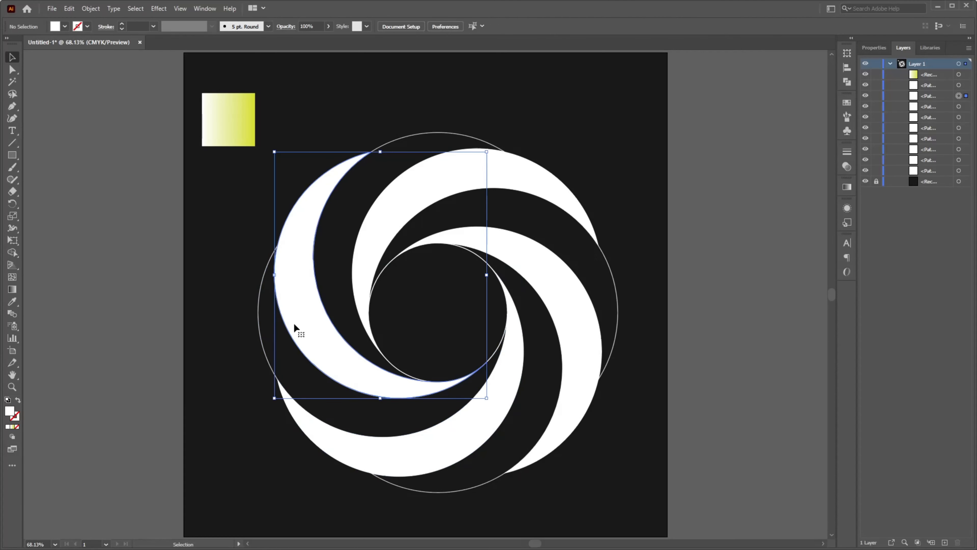
{"action": "left_click", "coordinate": [378, 258], "text": "shift"}
{"action": "left_click", "coordinate": [558, 127]}
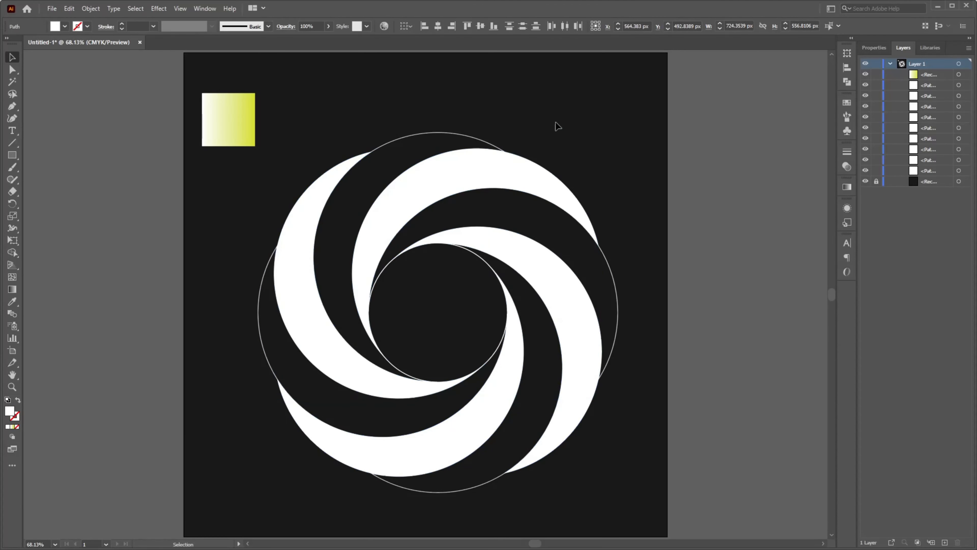
Step: Fill the outlined upper-left and lower-left blades between the white ones black with a white stroke, using swapped default colours
{"action": "left_click", "coordinate": [427, 135]}
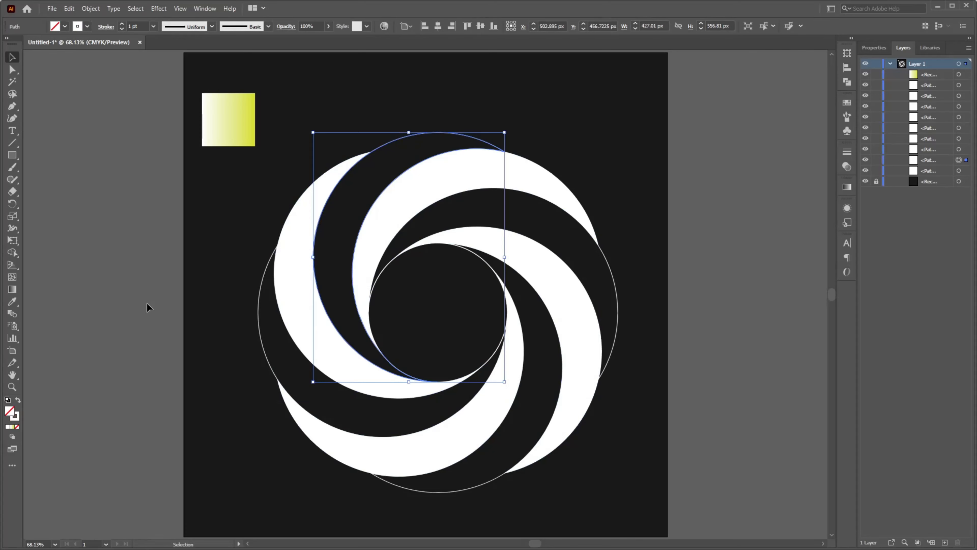
{"action": "left_click", "coordinate": [7, 400]}
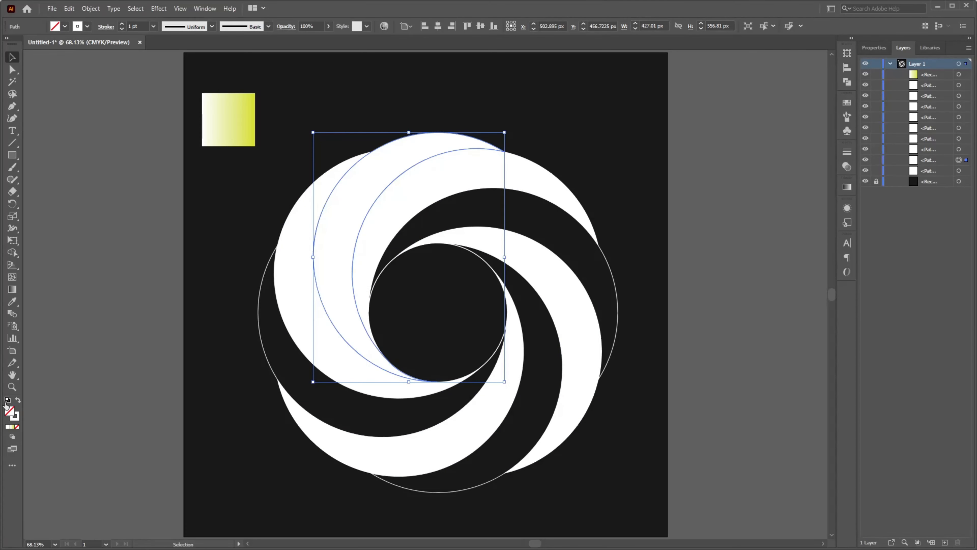
{"action": "left_click", "coordinate": [20, 401]}
{"action": "left_click", "coordinate": [238, 360]}
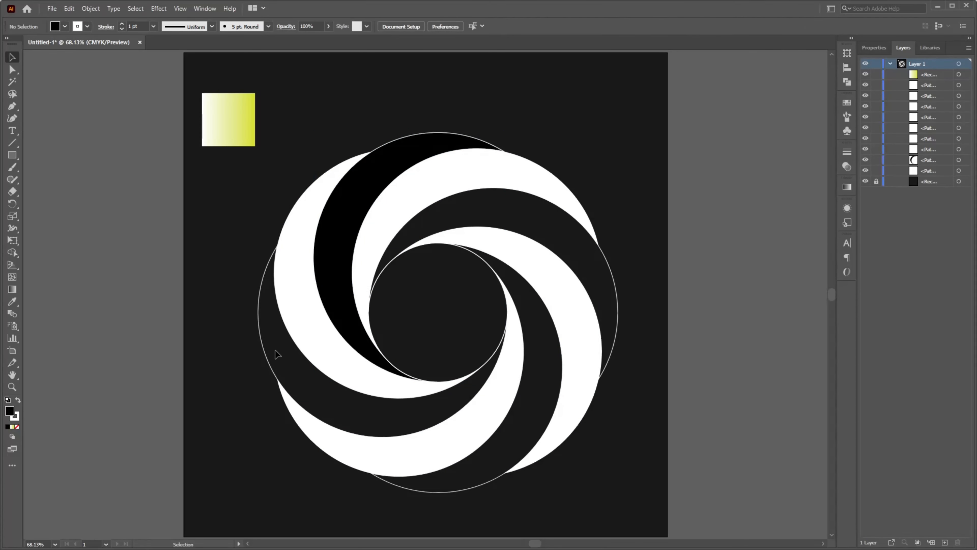
{"action": "left_click", "coordinate": [268, 350]}
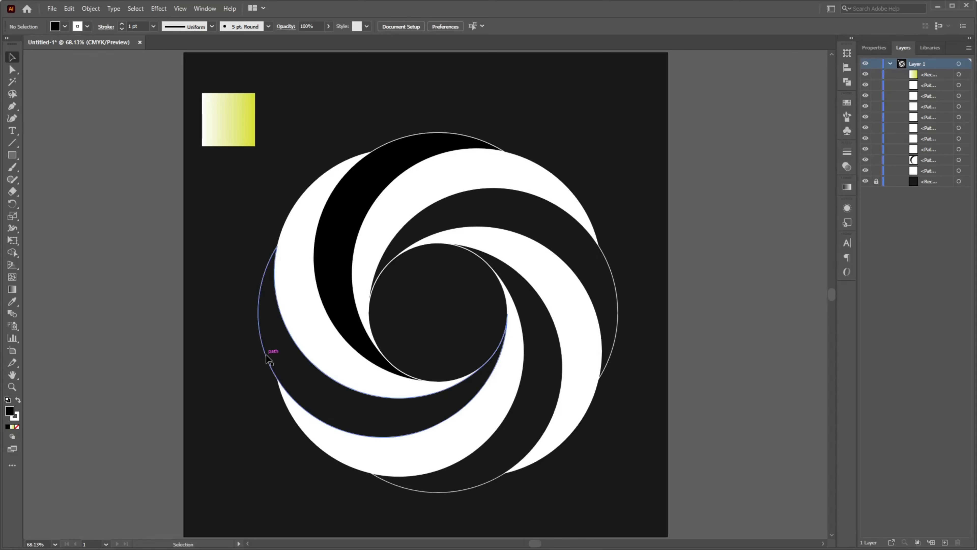
{"action": "left_click", "coordinate": [7, 400]}
{"action": "left_click", "coordinate": [18, 401]}
{"action": "left_click", "coordinate": [238, 427]}
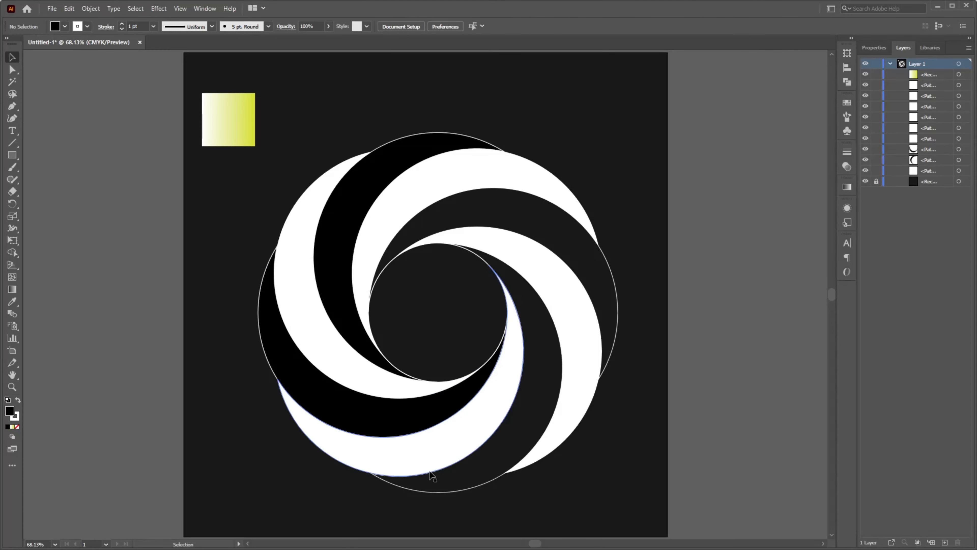
Step: Fill the outlined lower-right blade black with a white stroke and deselect it
{"action": "left_click", "coordinate": [444, 493]}
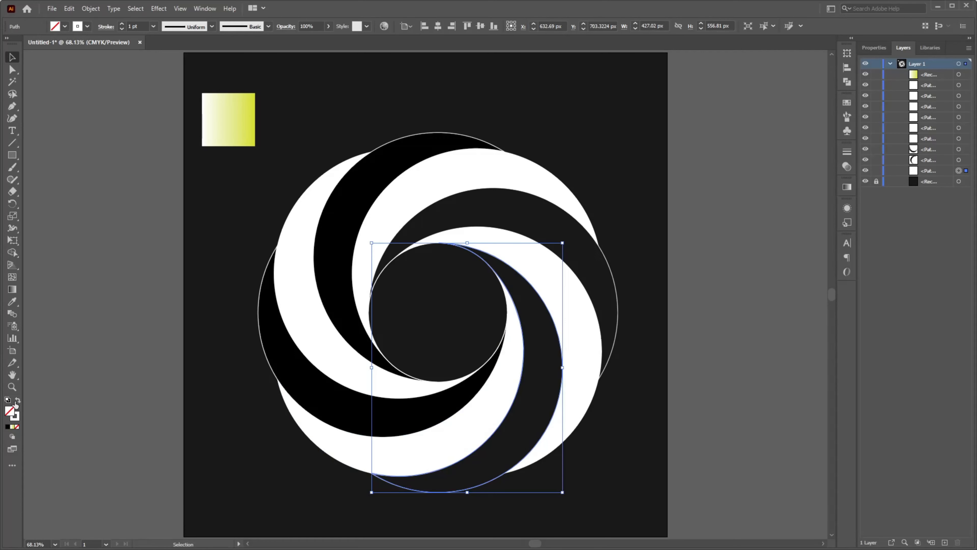
{"action": "left_click", "coordinate": [7, 400]}
{"action": "key", "text": "ctrl+shift+a"}
{"action": "left_click", "coordinate": [18, 400]}
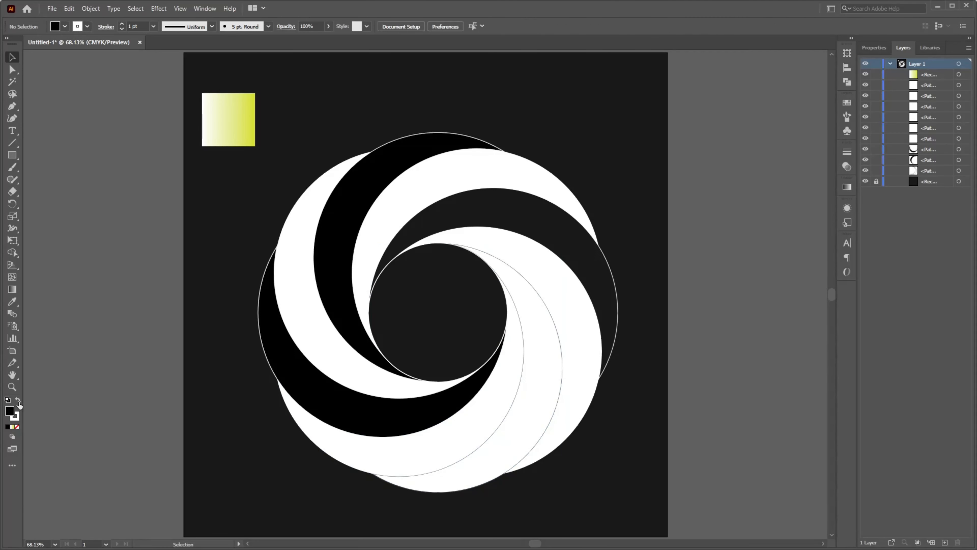
{"action": "left_click", "coordinate": [18, 400]}
{"action": "left_click", "coordinate": [407, 477]}
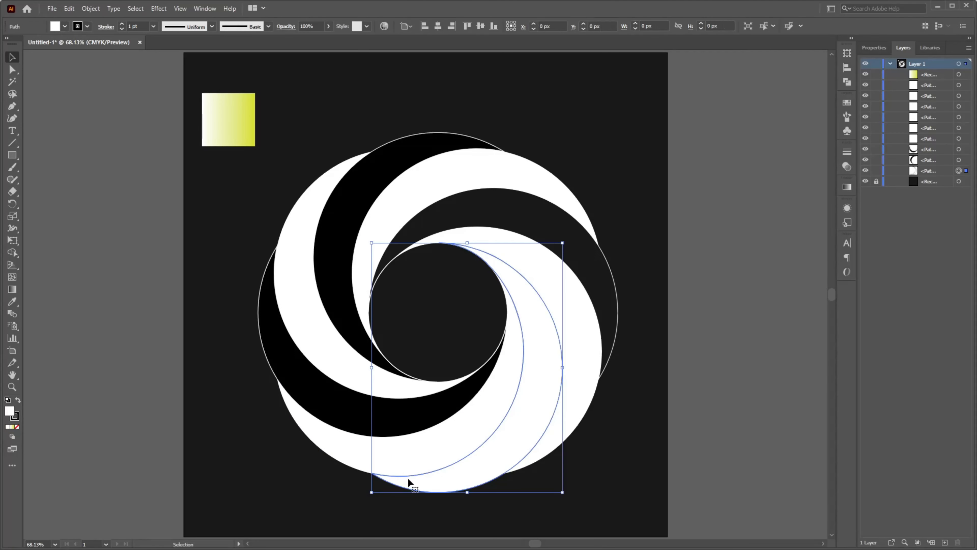
{"action": "left_click", "coordinate": [17, 401]}
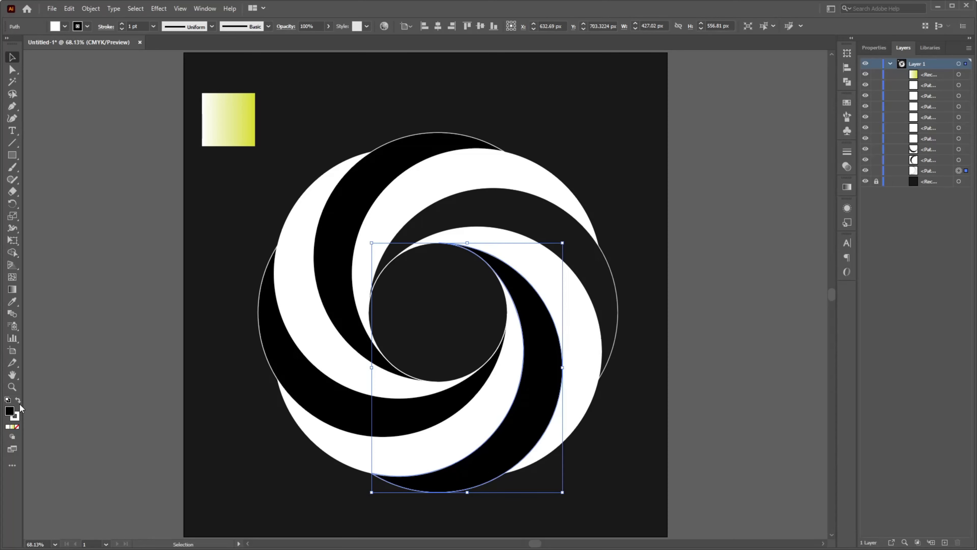
{"action": "key", "text": "ctrl+shift+a"}
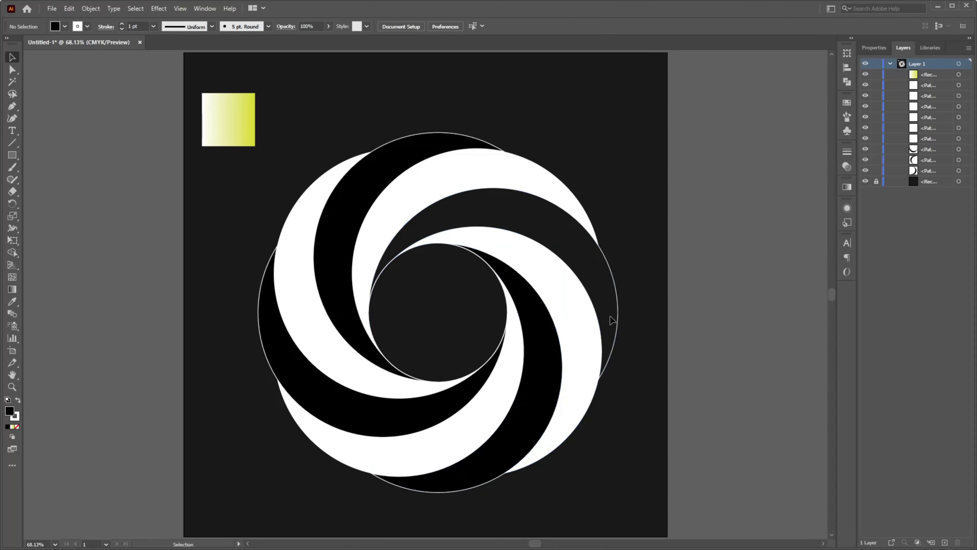
Step: Fill the last outlined blade, on the upper-right side, black with a white stroke and deselect it
{"action": "left_click", "coordinate": [612, 266]}
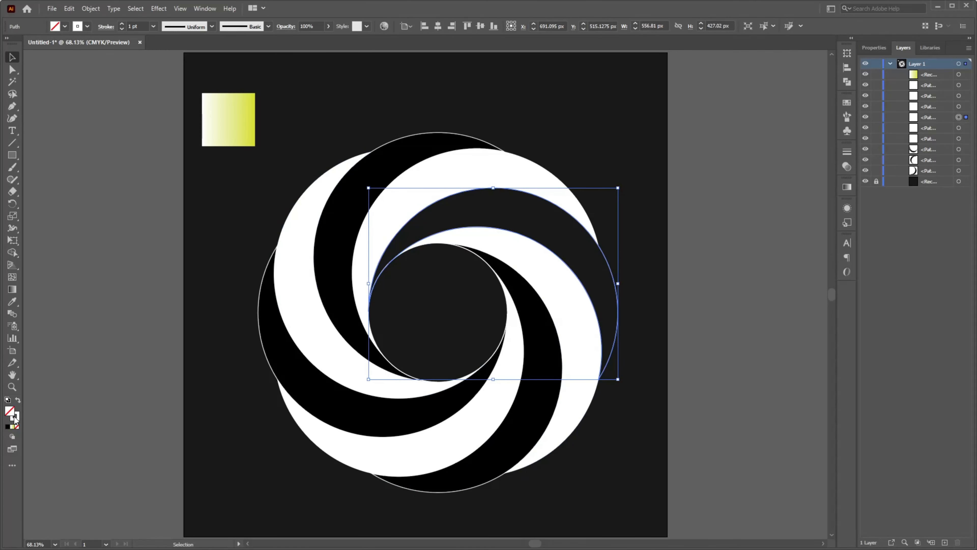
{"action": "left_click", "coordinate": [8, 400]}
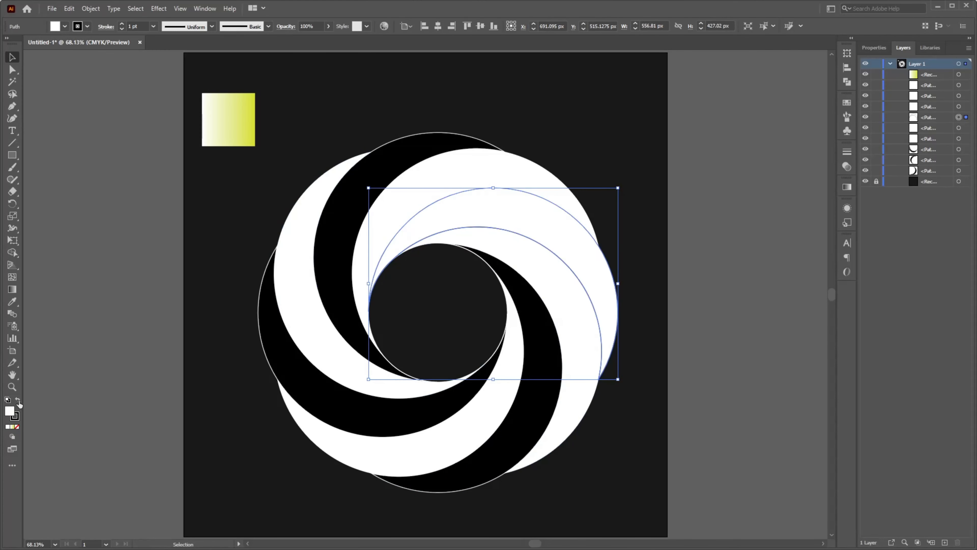
{"action": "left_click", "coordinate": [18, 400]}
{"action": "left_click", "coordinate": [109, 449]}
Step: Select all four black blades and group them
{"action": "left_click", "coordinate": [290, 376]}
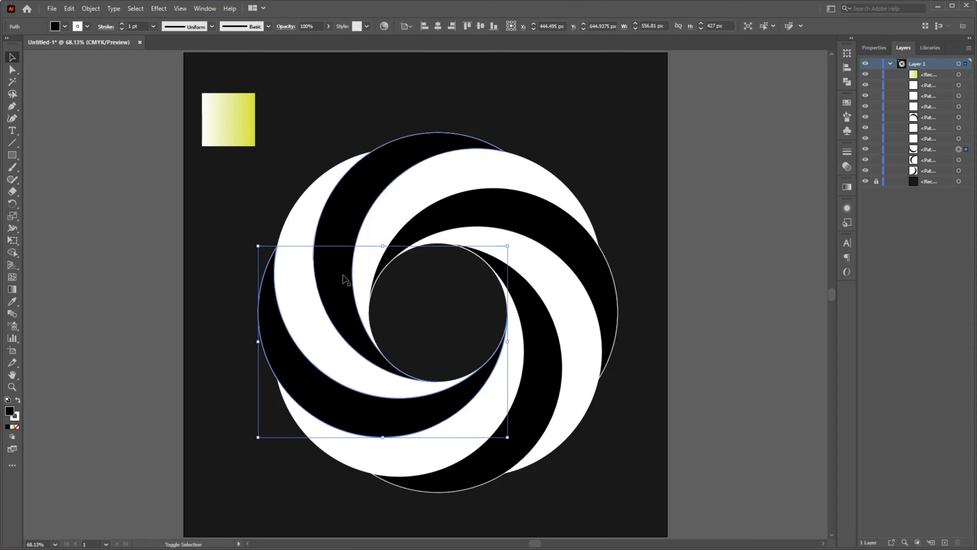
{"action": "left_click", "coordinate": [345, 280], "text": "shift"}
{"action": "left_click", "coordinate": [558, 227], "text": "shift"}
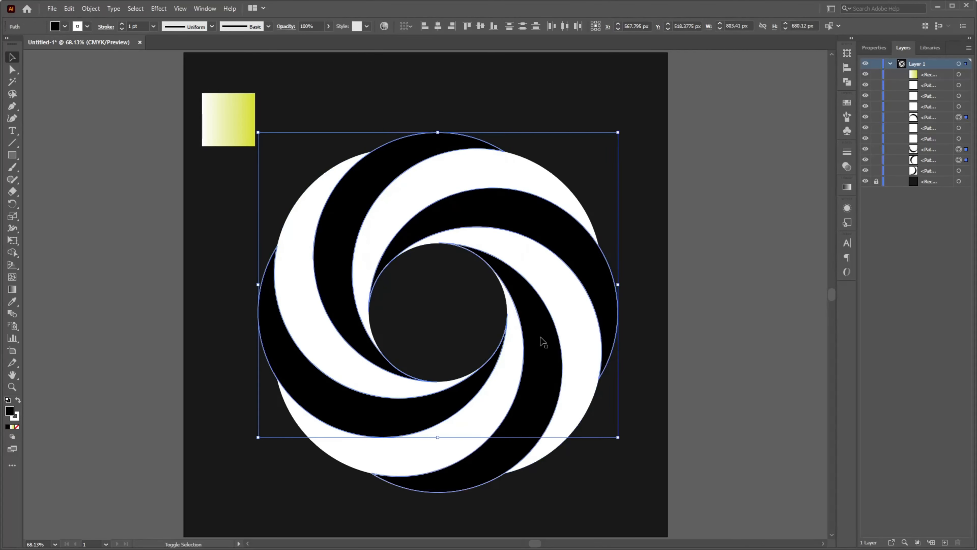
{"action": "left_click", "coordinate": [484, 414], "text": "shift"}
{"action": "right_click", "coordinate": [363, 226]}
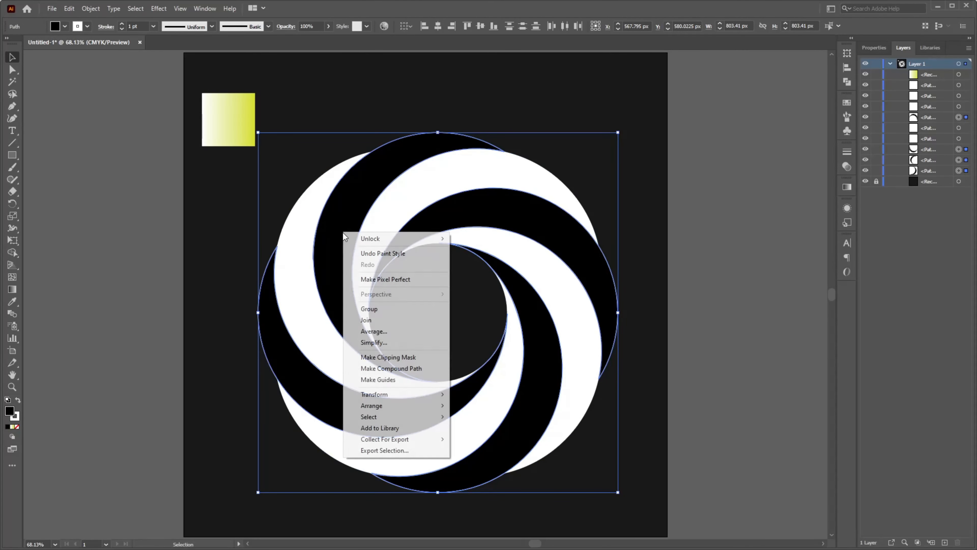
{"action": "left_click", "coordinate": [385, 309]}
Step: Remove the stroke from the black blade group and deselect it
{"action": "left_click", "coordinate": [76, 31]}
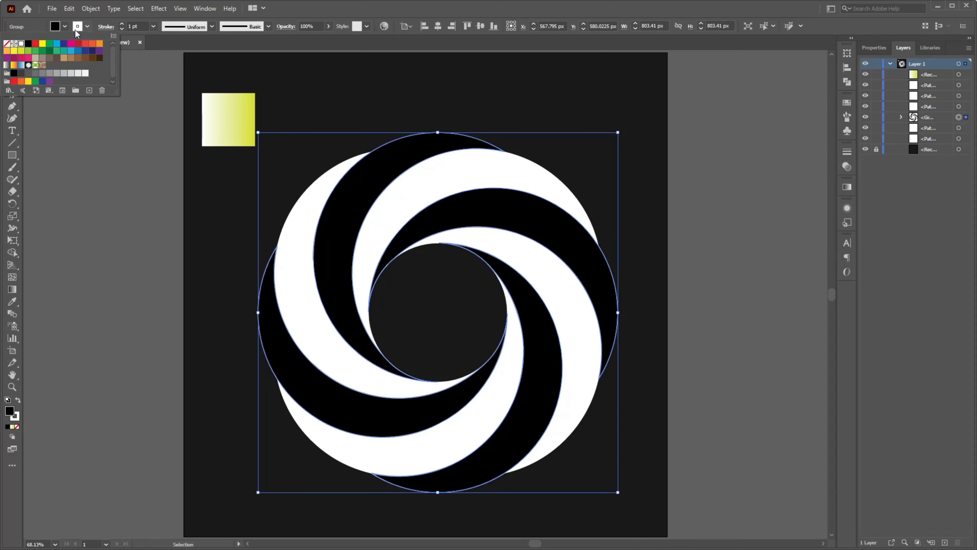
{"action": "left_click", "coordinate": [7, 43]}
{"action": "left_click", "coordinate": [94, 220]}
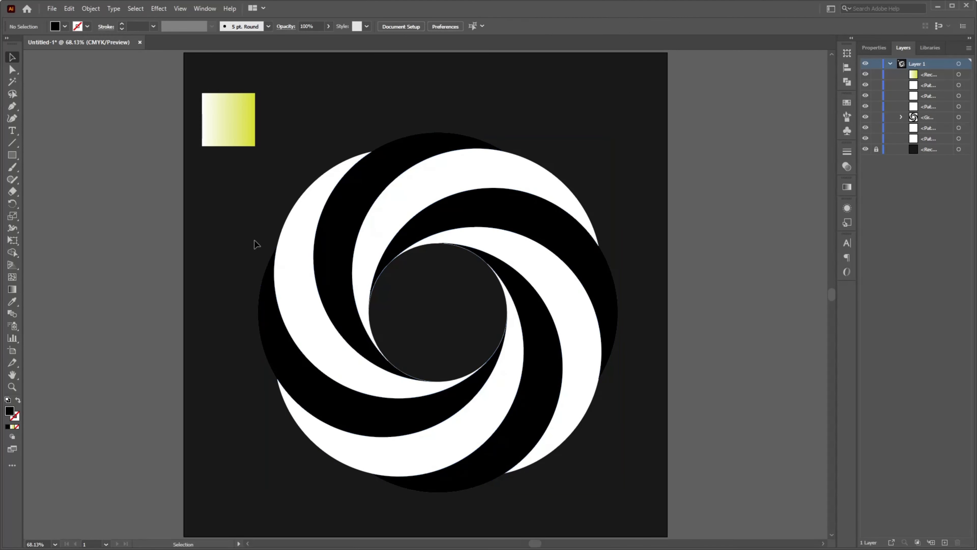
Step: Select all four white blades and group them
{"action": "left_click", "coordinate": [296, 244]}
{"action": "left_click", "coordinate": [394, 204], "text": "shift"}
{"action": "left_click", "coordinate": [510, 322], "text": "shift"}
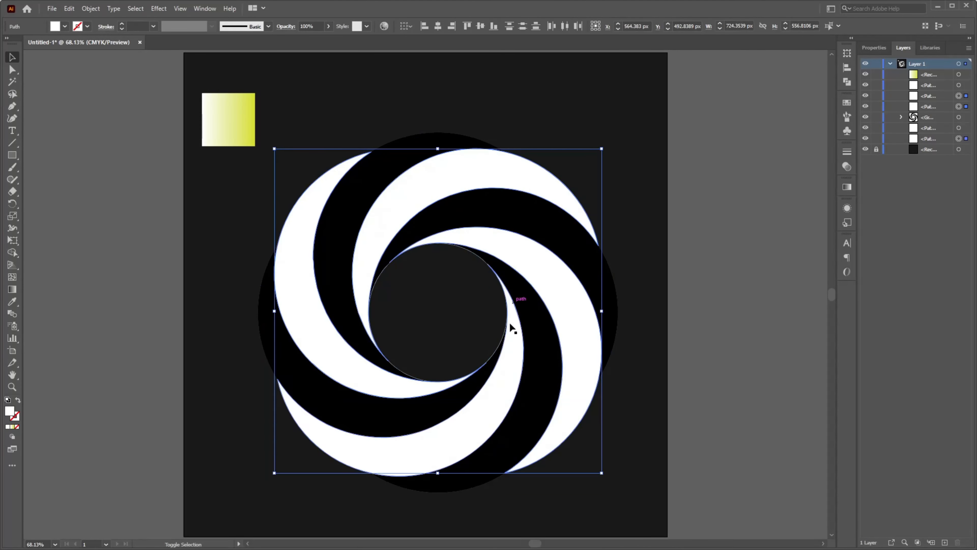
{"action": "left_click", "coordinate": [470, 421], "text": "shift"}
{"action": "right_click", "coordinate": [305, 295]}
{"action": "left_click", "coordinate": [337, 362]}
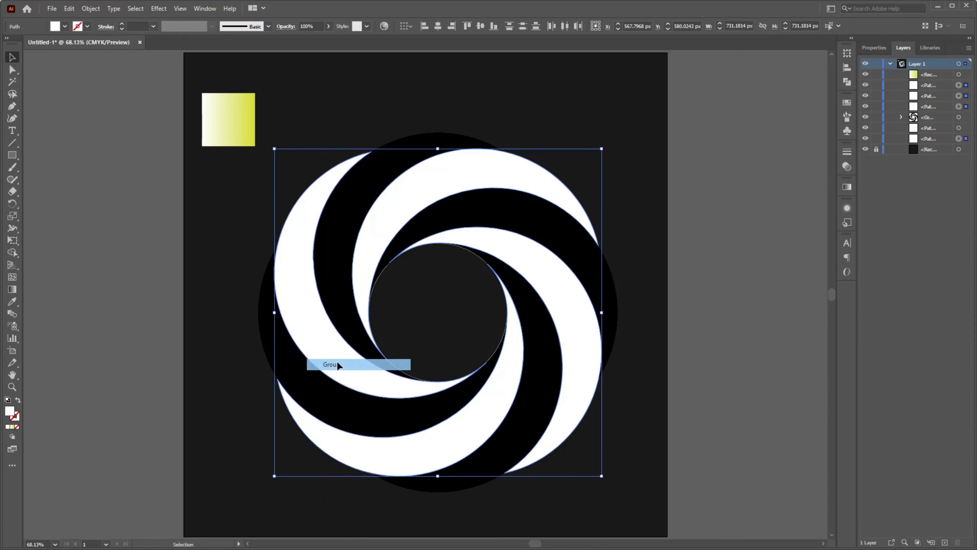
Step: Fill the white blade group with the white-to-yellow gradient sampled from the small square, and deselect it
{"action": "left_click", "coordinate": [12, 301]}
{"action": "left_click", "coordinate": [248, 136]}
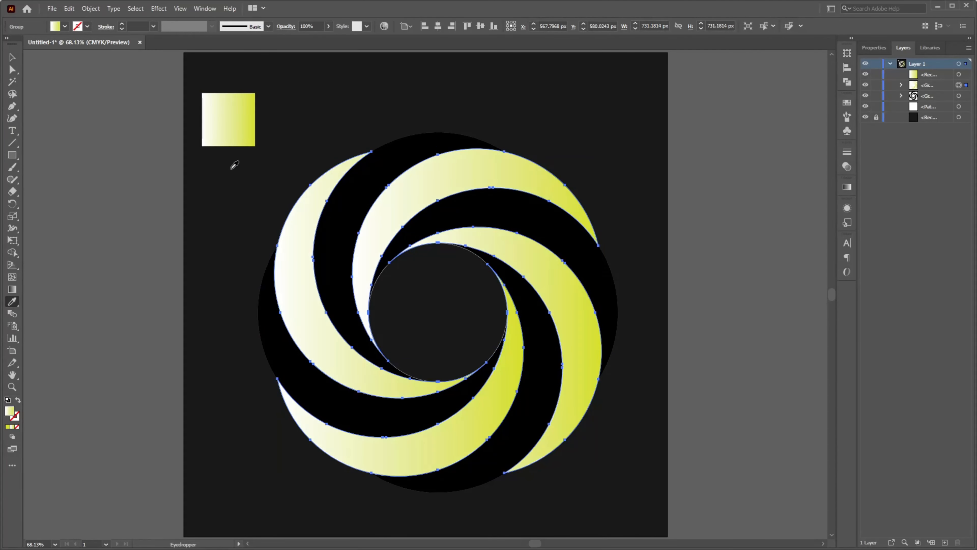
{"action": "left_click", "coordinate": [12, 57]}
{"action": "left_click", "coordinate": [163, 256]}
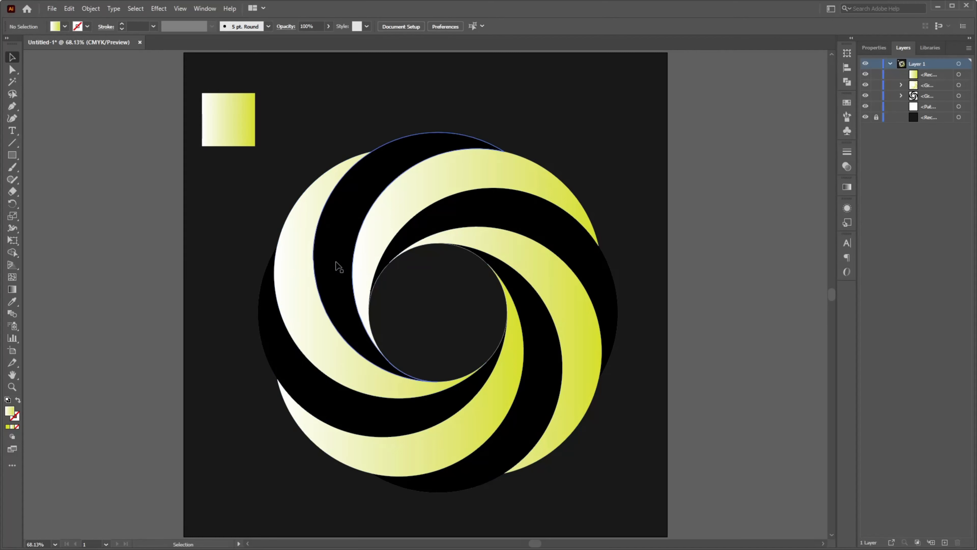
Step: Apply the sampled white-to-yellow gradient to the black blade group and reverse the gradient direction
{"action": "left_click", "coordinate": [280, 256]}
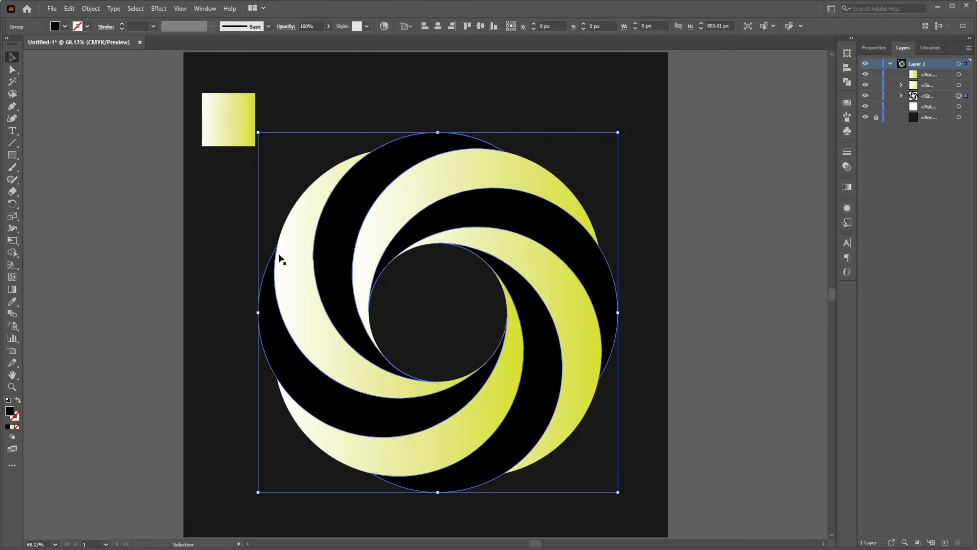
{"action": "left_click", "coordinate": [12, 303]}
{"action": "left_click", "coordinate": [221, 127]}
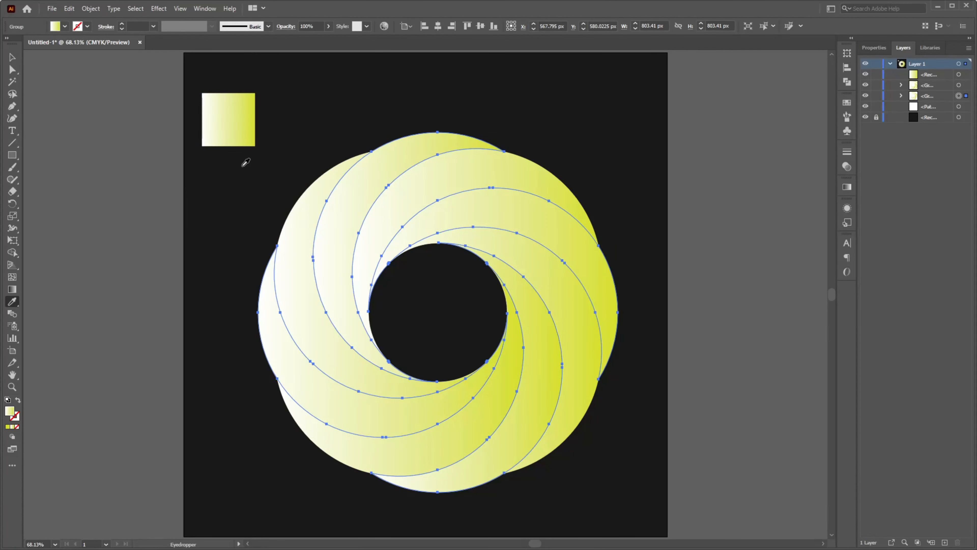
{"action": "left_click", "coordinate": [847, 187]}
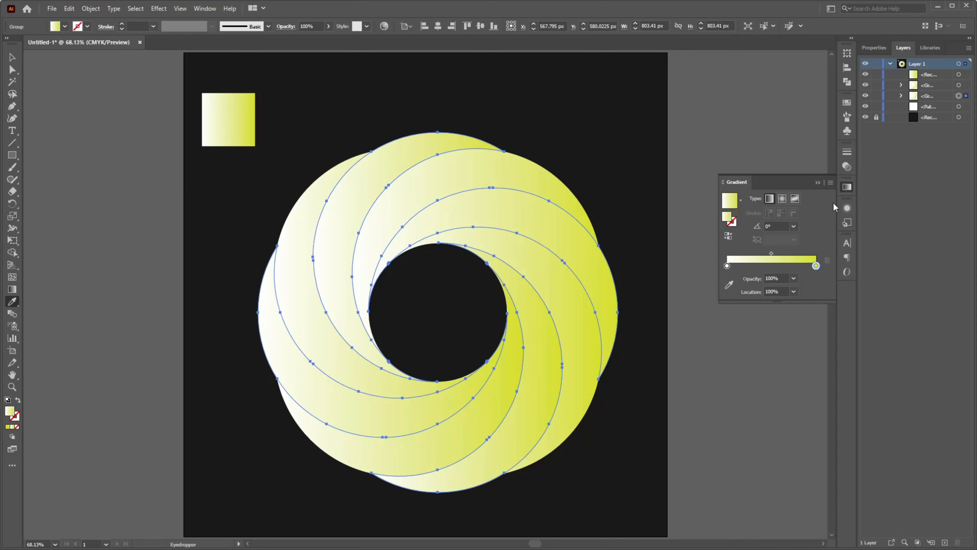
{"action": "left_click", "coordinate": [728, 236]}
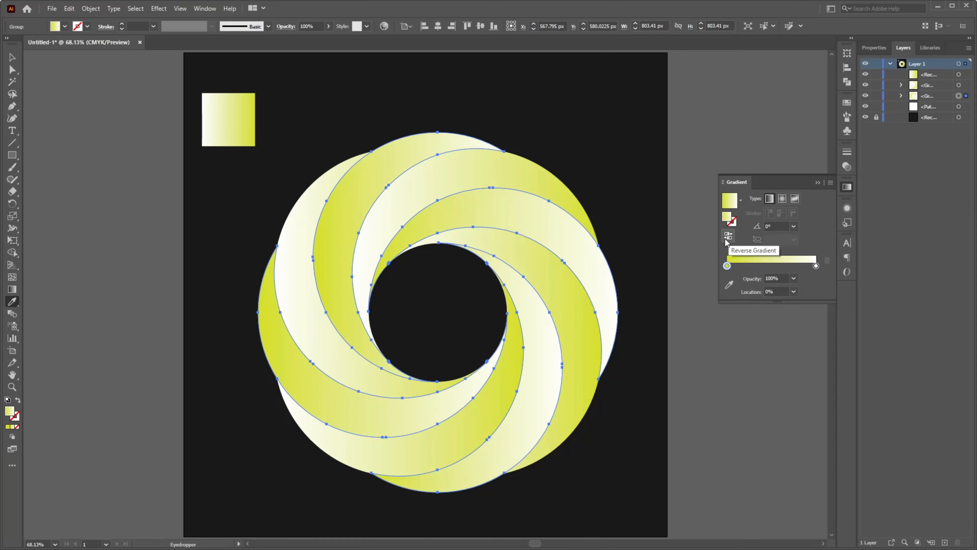
Step: Change the white stop of the reversed blade gradient to black
{"action": "double_click", "coordinate": [816, 267]}
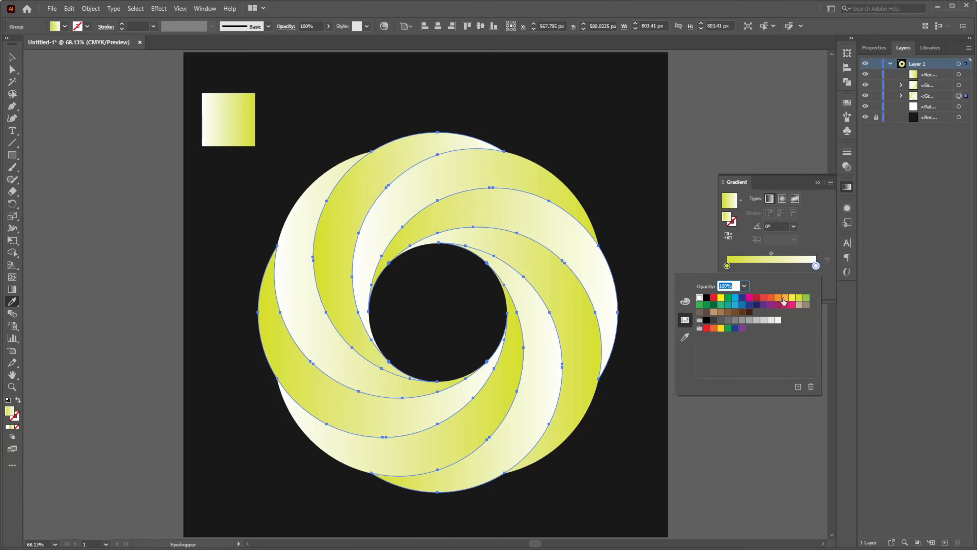
{"action": "left_click", "coordinate": [708, 298]}
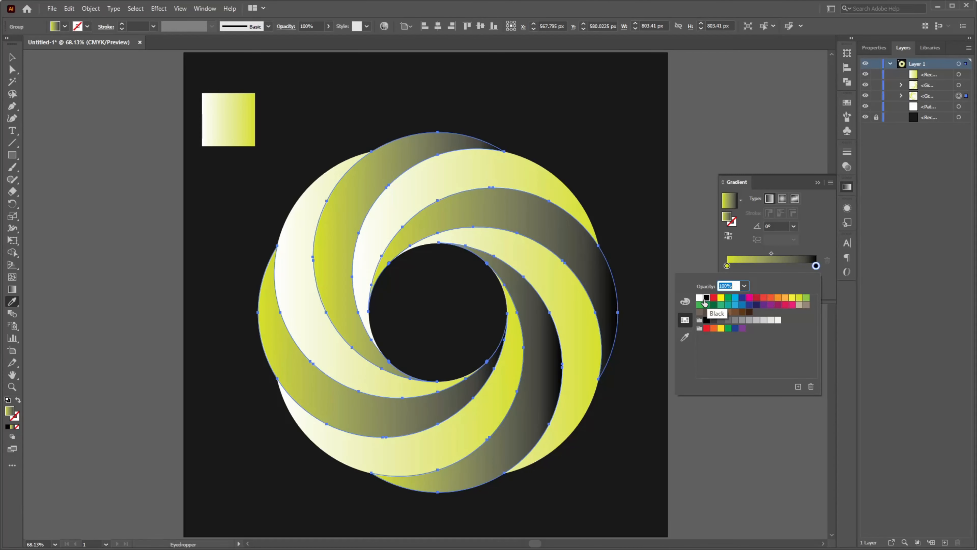
{"action": "left_click", "coordinate": [818, 272]}
Step: Try 10% opacity on the gradient's black stop, set it to 50%, and deselect the blades
{"action": "left_click", "coordinate": [793, 278]}
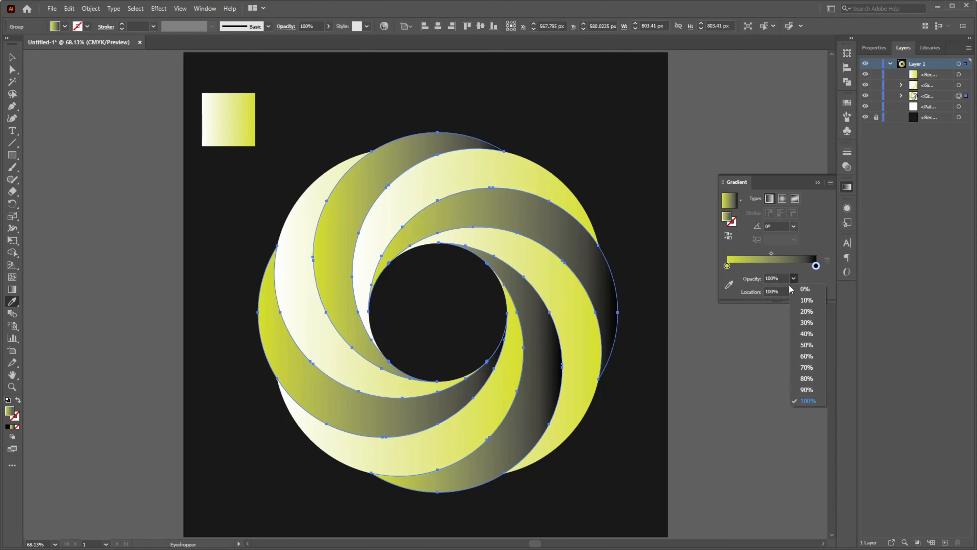
{"action": "left_click", "coordinate": [796, 301]}
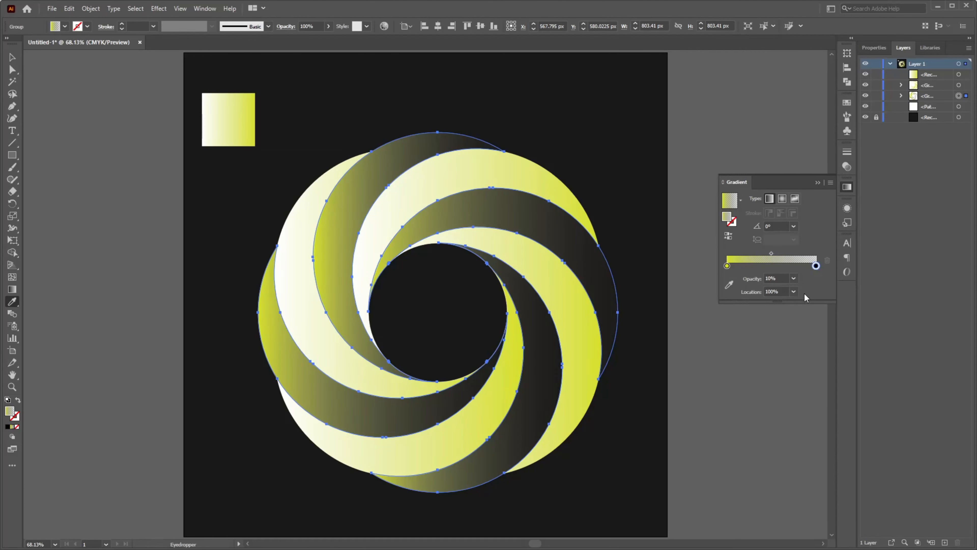
{"action": "left_click", "coordinate": [793, 278]}
{"action": "left_click", "coordinate": [805, 344]}
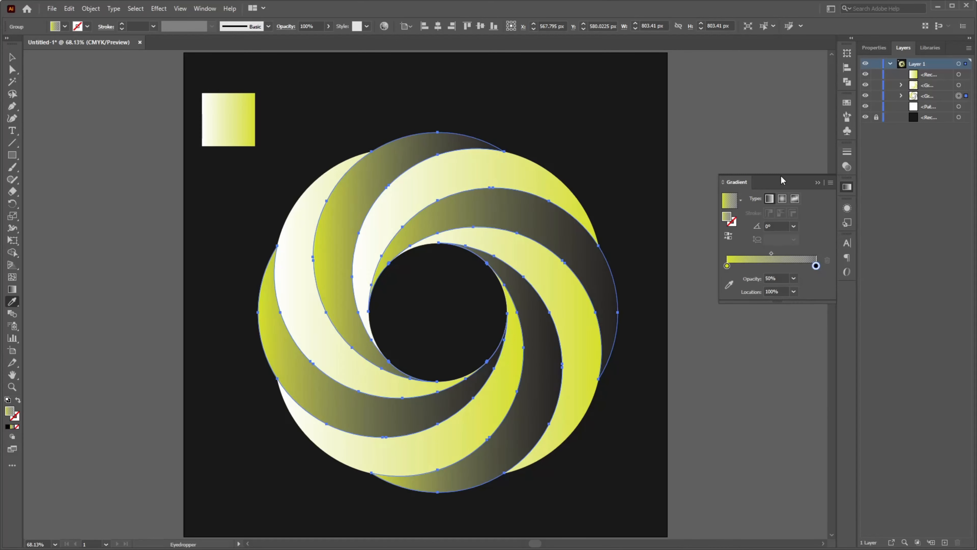
{"action": "left_click", "coordinate": [693, 185]}
{"action": "key", "text": "ctrl+z"}
{"action": "key", "text": "v"}
{"action": "left_click", "coordinate": [617, 119]}
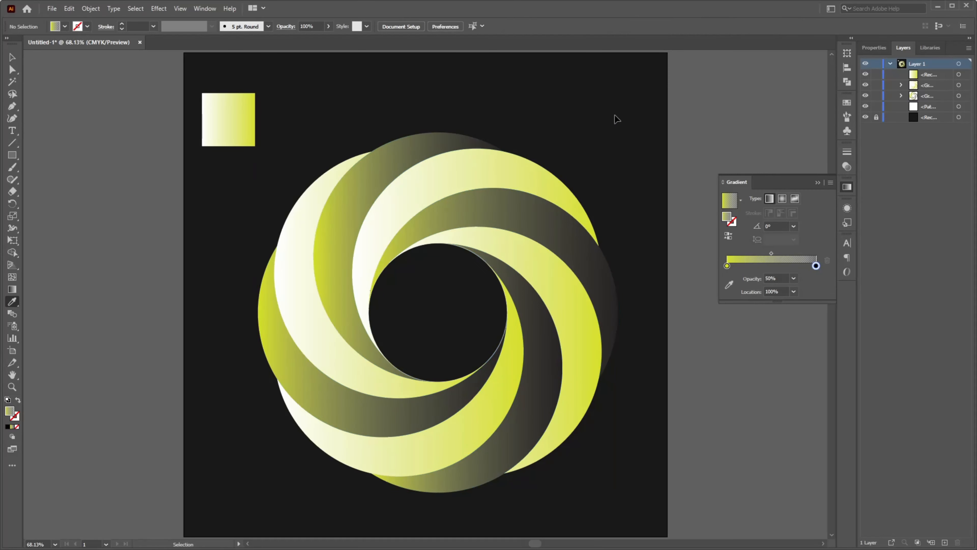
{"action": "left_click", "coordinate": [818, 182]}
{"action": "key", "text": "i"}
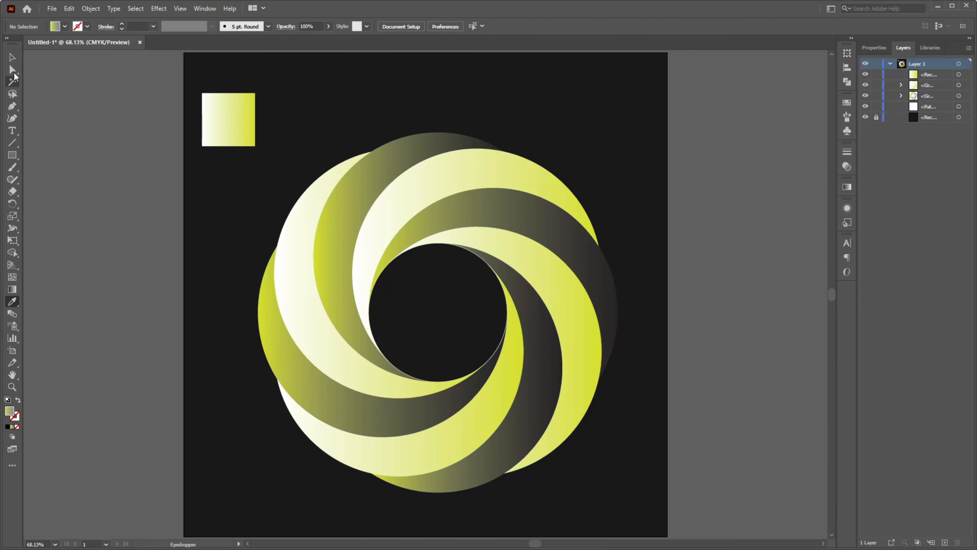
Step: Fill the yellow-to-dark blade group with solid white and deselect it
{"action": "left_click", "coordinate": [12, 57]}
{"action": "left_click", "coordinate": [341, 281]}
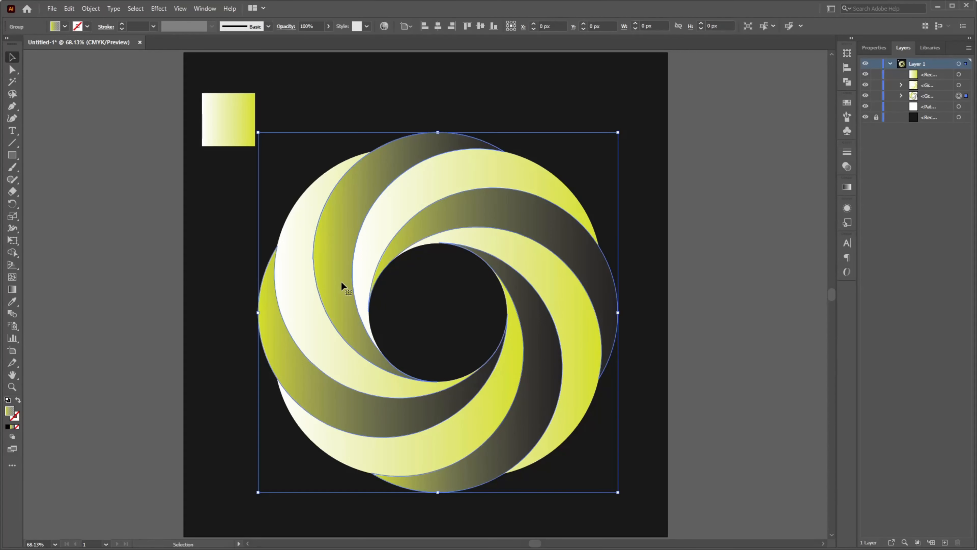
{"action": "left_click", "coordinate": [64, 26]}
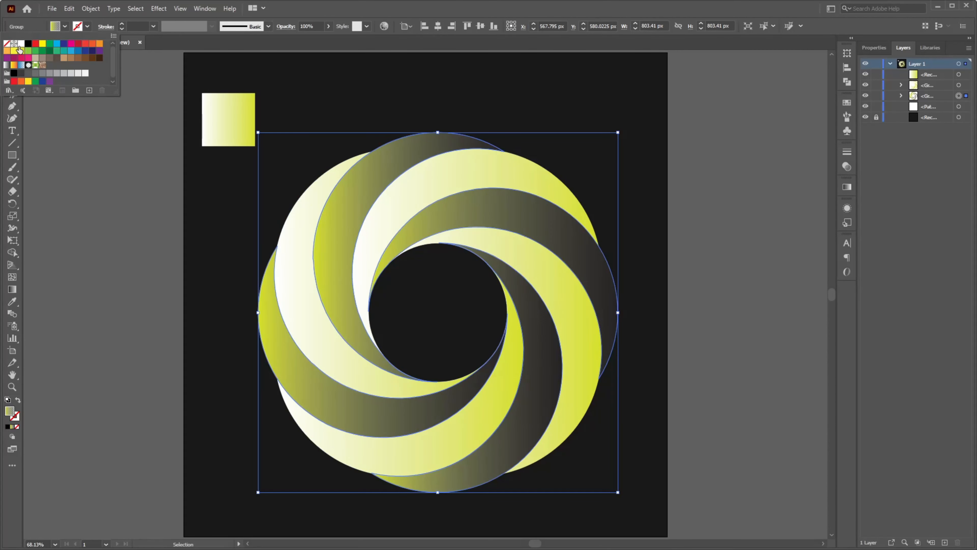
{"action": "left_click", "coordinate": [20, 48]}
{"action": "left_click", "coordinate": [212, 229]}
Step: Fill the white-to-yellow blade group with the dark grey sampled from the background, and deselect it
{"action": "left_click", "coordinate": [308, 239]}
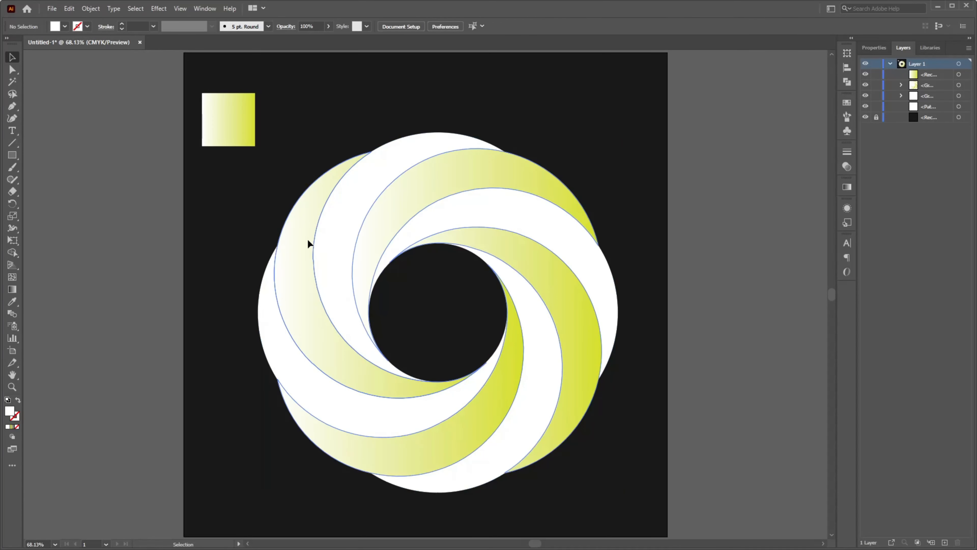
{"action": "left_click", "coordinate": [12, 302]}
{"action": "left_click", "coordinate": [230, 253]}
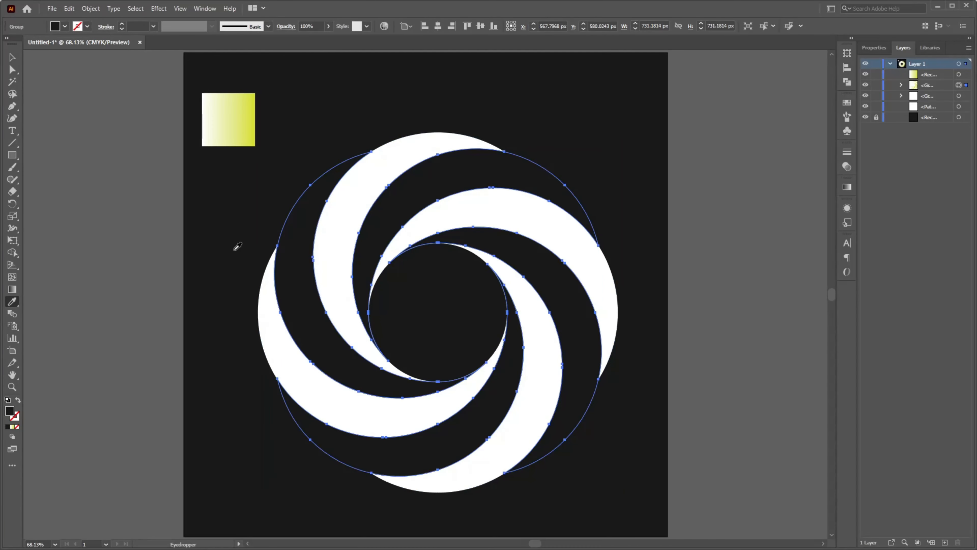
{"action": "left_click", "coordinate": [12, 57]}
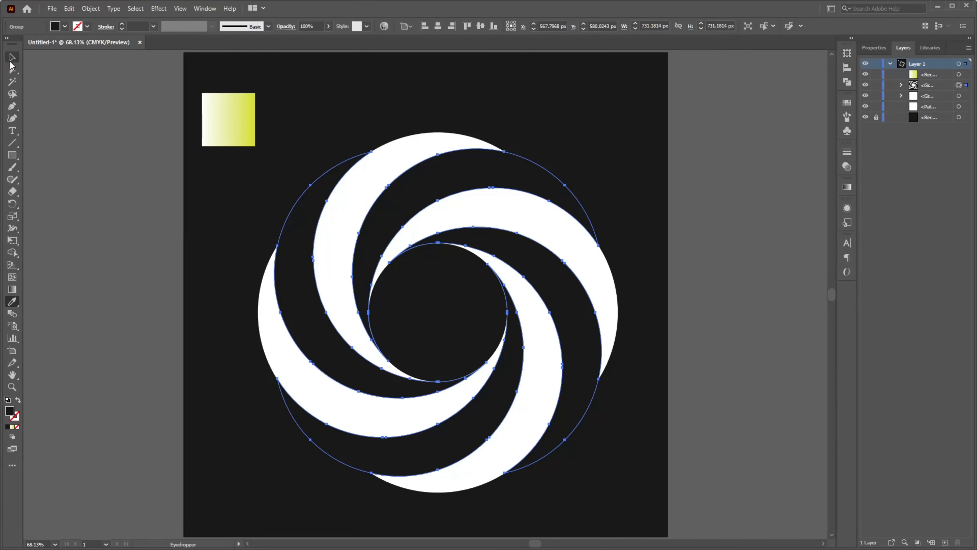
{"action": "left_click", "coordinate": [55, 152]}
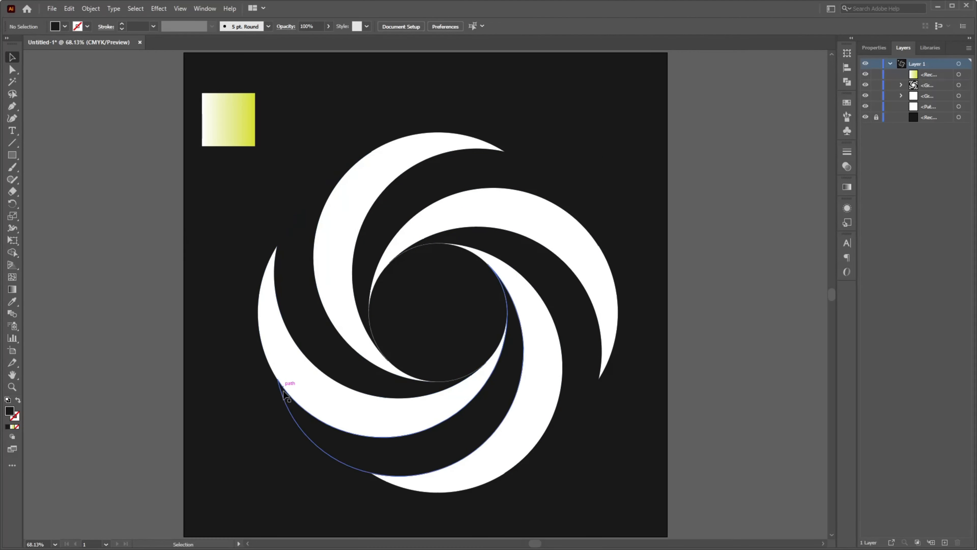
Step: Delete the small gradient sample square above the logo
{"action": "left_click", "coordinate": [225, 128]}
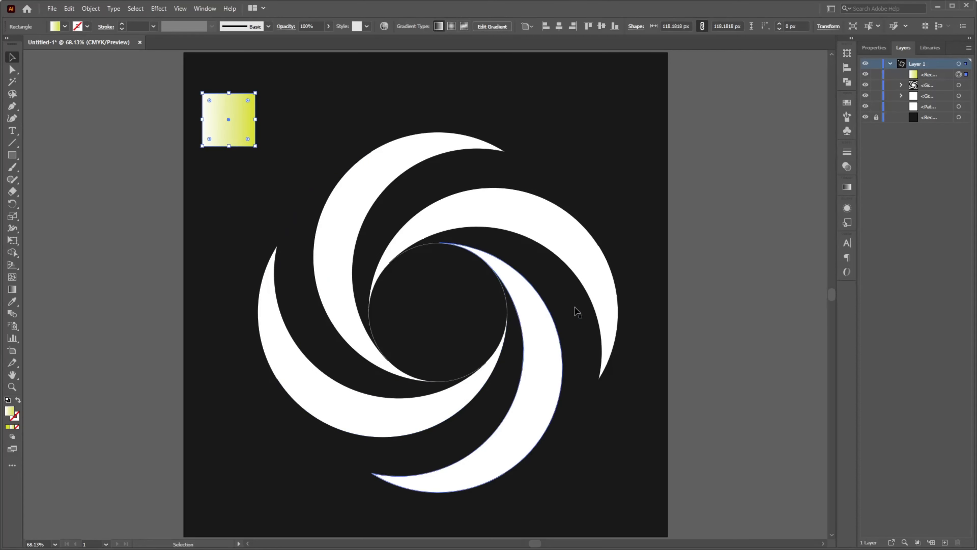
{"action": "key", "text": "Delete"}
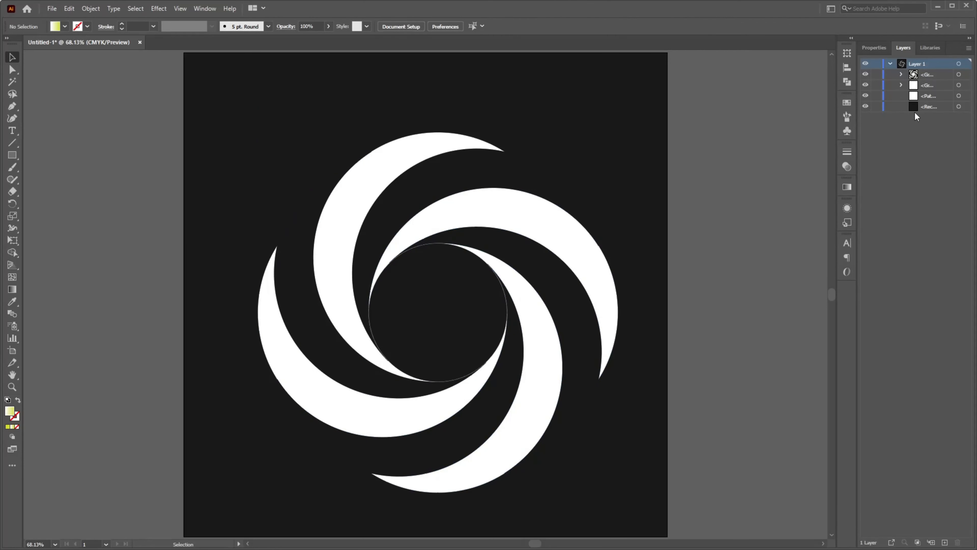
Step: Fill the unlocked background rectangle with black
{"action": "left_click", "coordinate": [959, 106]}
{"action": "left_click", "coordinate": [65, 26]}
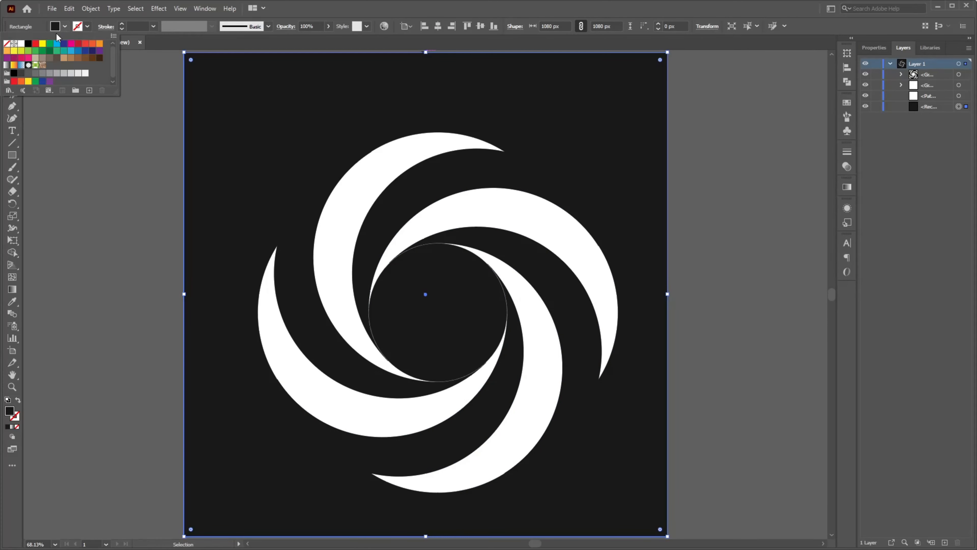
{"action": "left_click", "coordinate": [28, 44]}
{"action": "left_click", "coordinate": [87, 172]}
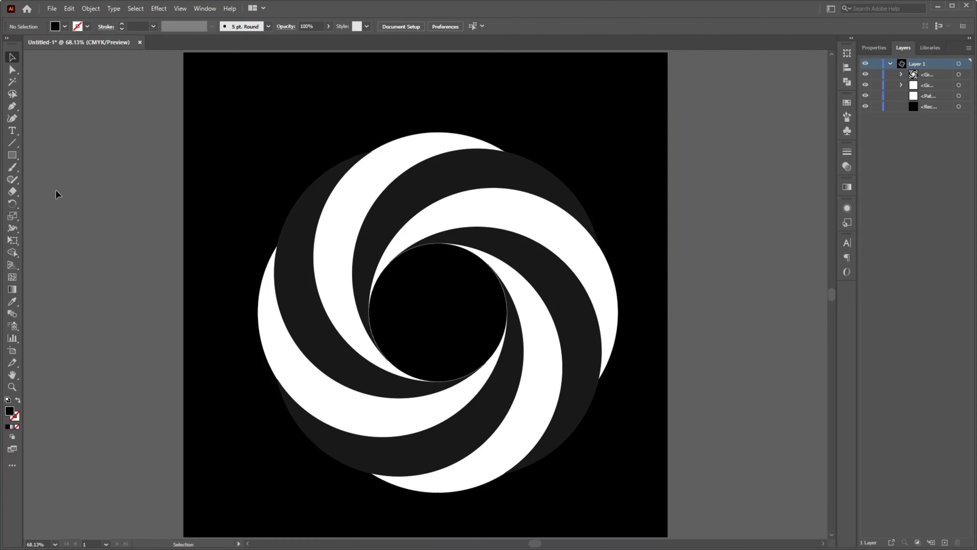
{"action": "left_click", "coordinate": [240, 181]}
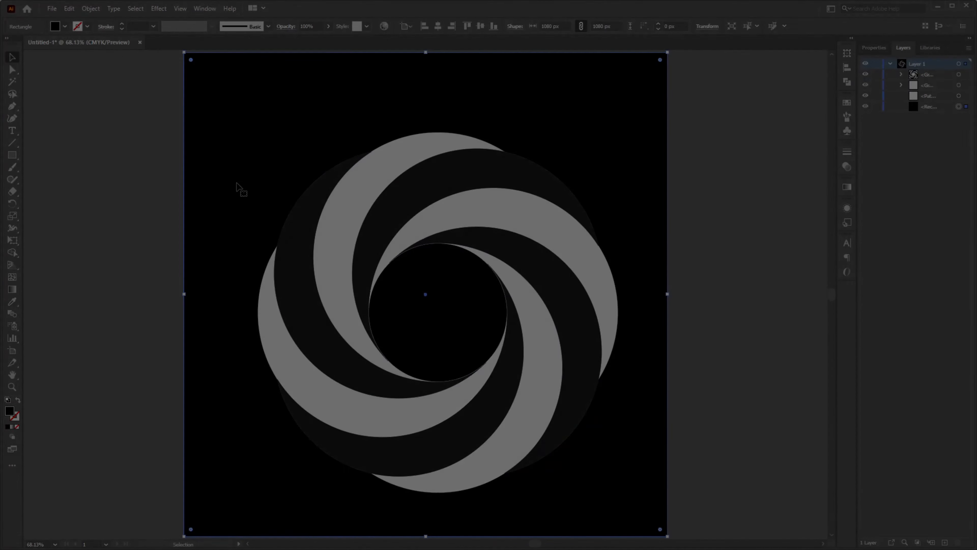